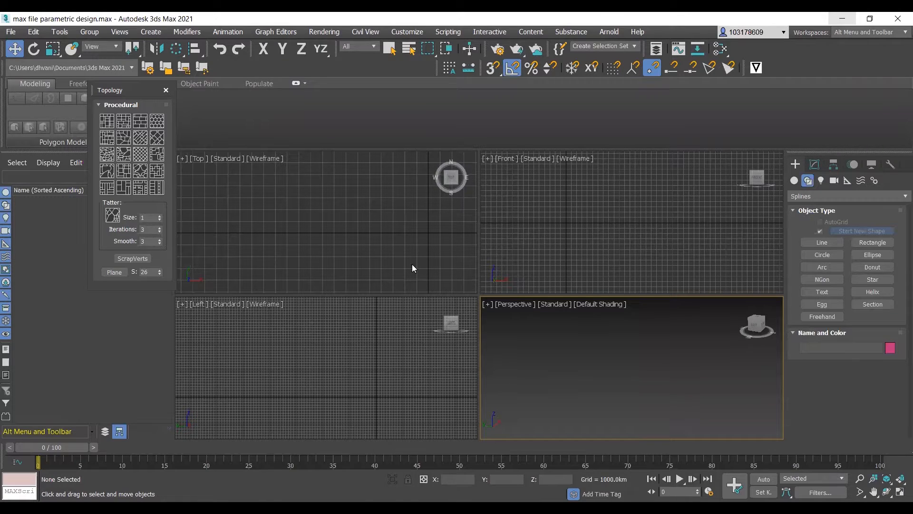
- Start a Line spline in the Top view, placing its first vertex to the left of the origin
left_click(837, 242)
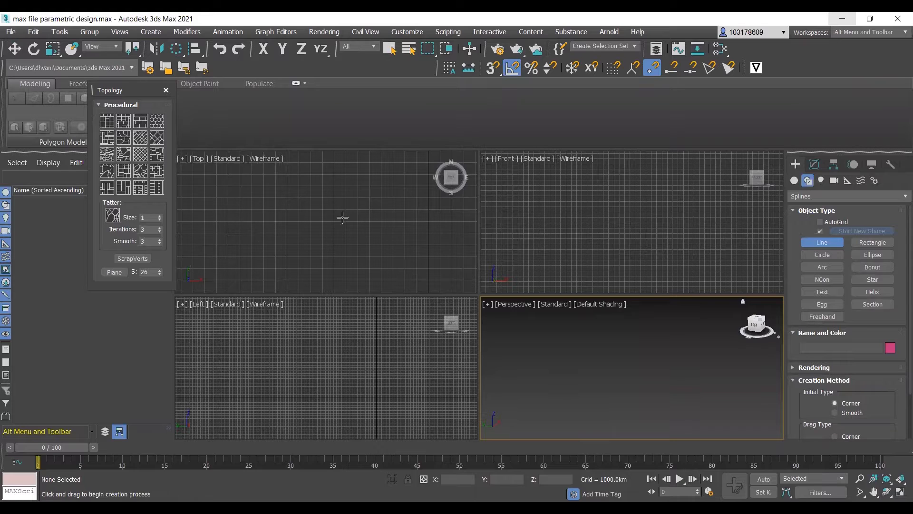
left_click(249, 249)
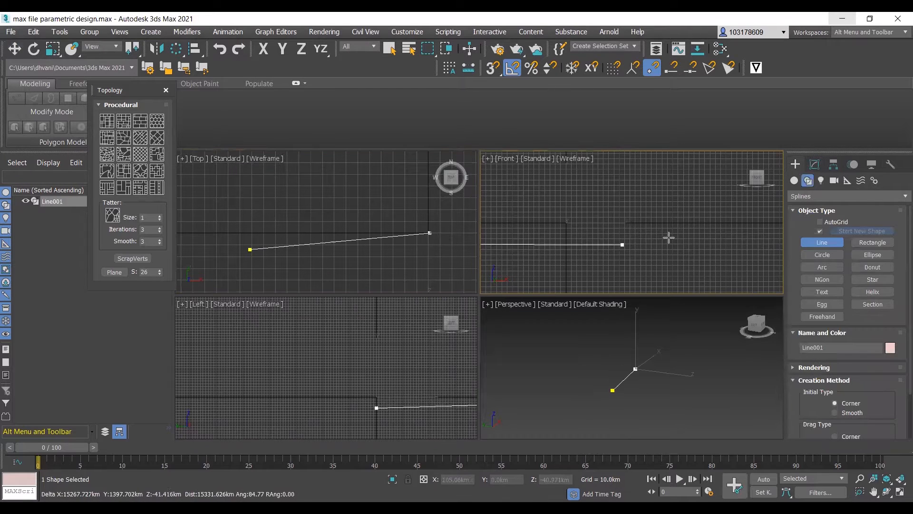
left_click(258, 208)
left_click(315, 196)
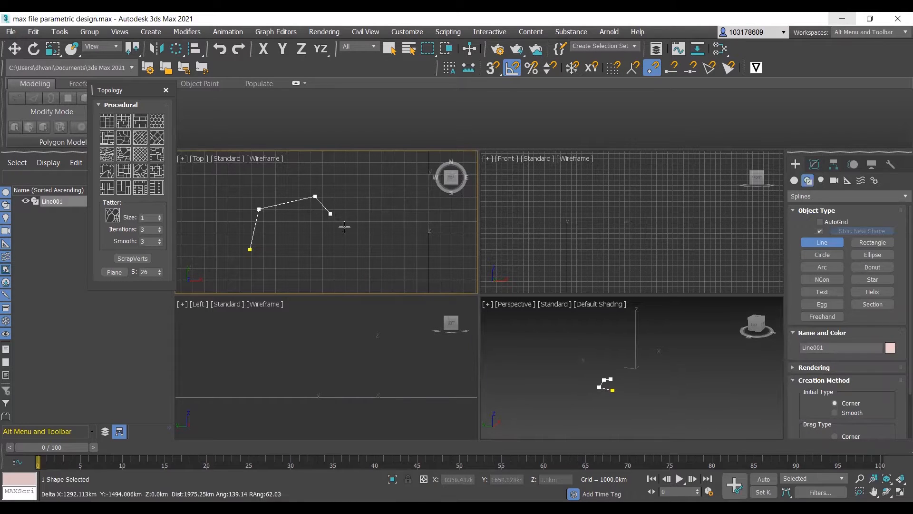
left_click(348, 229)
left_click(400, 210)
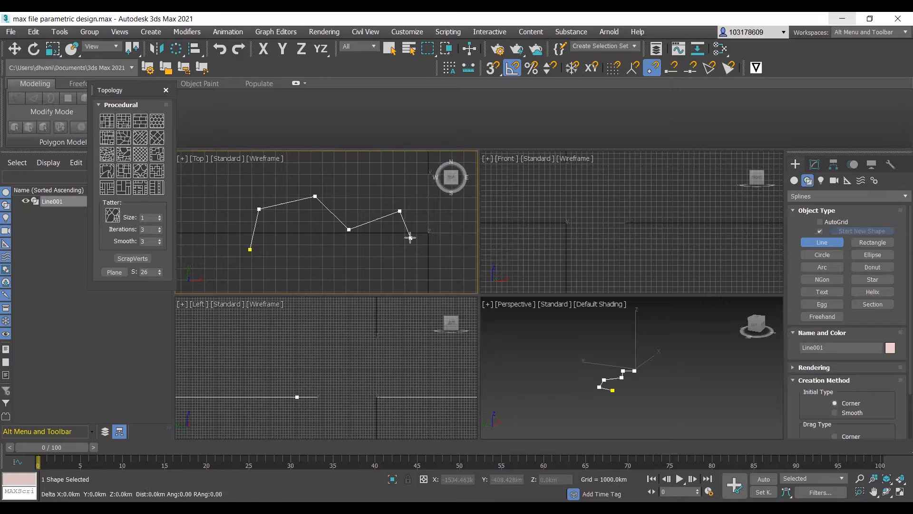
key("BackSpace")
key("BackSpace")
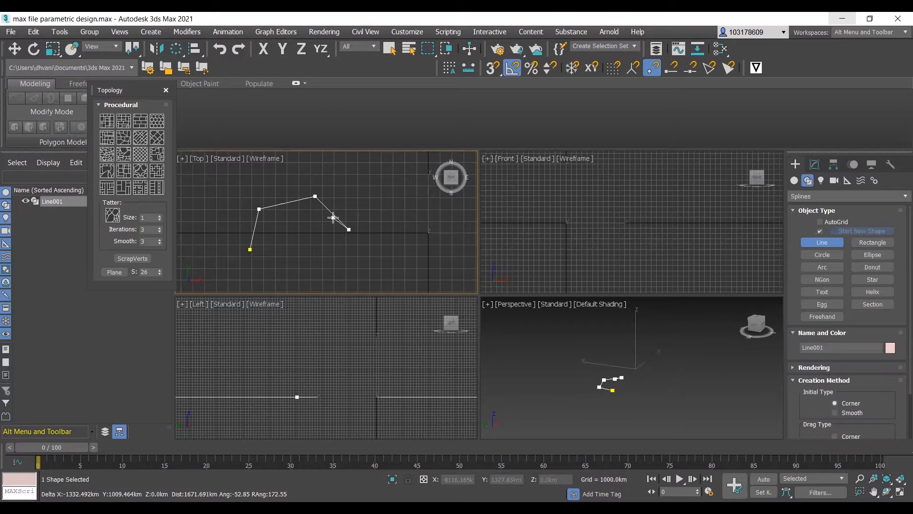
key("BackSpace")
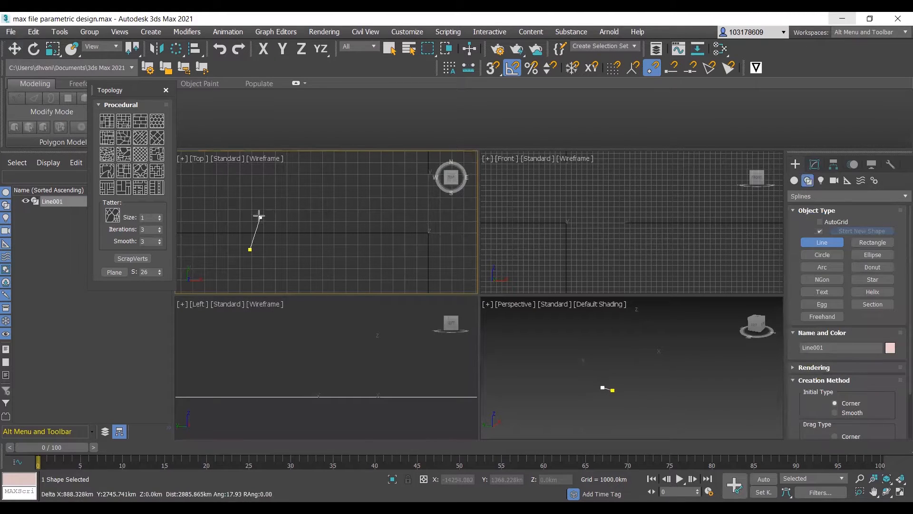
- Continue the line through curved vertices in the Top view and close it into a kidney-shaped outline
left_click_drag(259, 211, 278, 201)
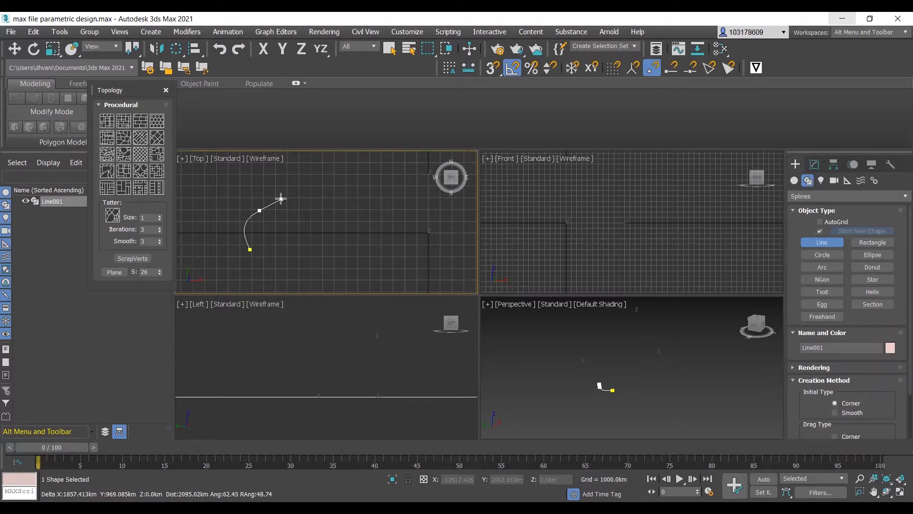
left_click_drag(327, 214, 341, 224)
left_click(378, 231)
left_click_drag(413, 226, 417, 229)
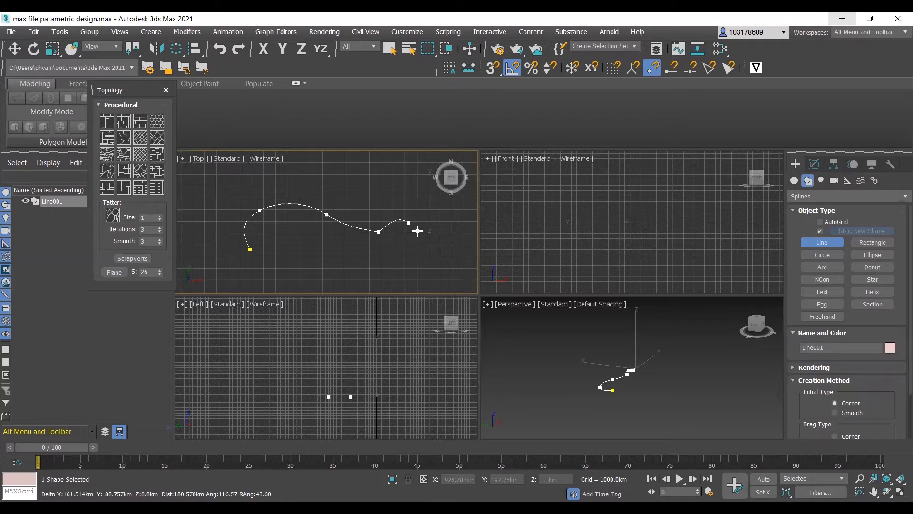
left_click_drag(404, 260, 378, 261)
left_click(281, 256)
left_click(286, 264)
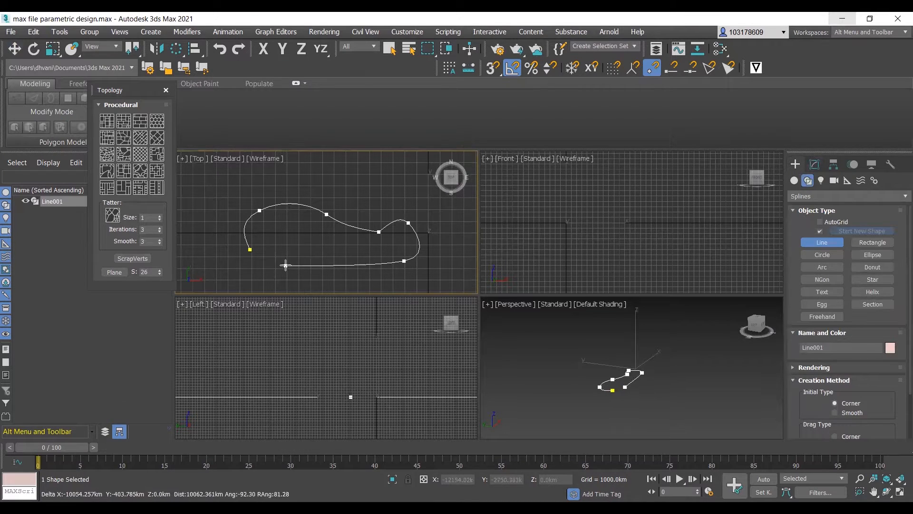
left_click(250, 251)
left_click(427, 272)
scroll(351, 241, "up", 1)
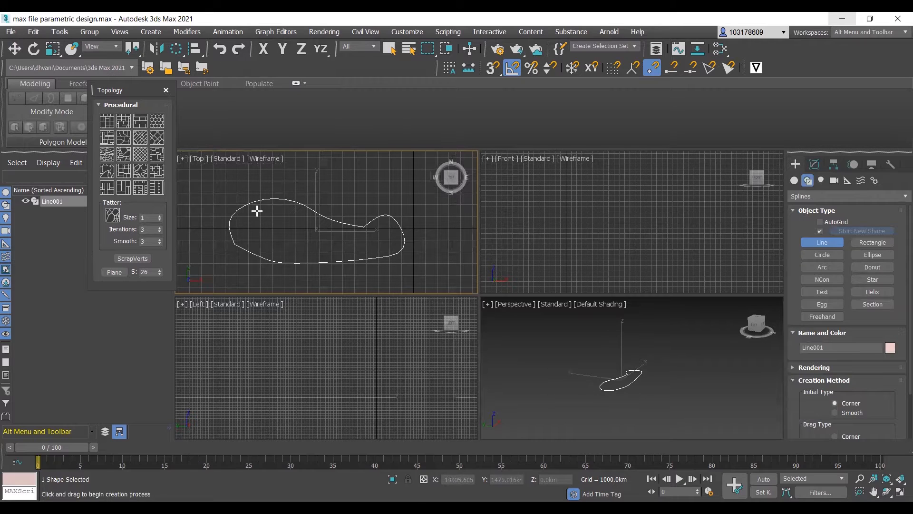
- Move the vertex at the dip in the outline's upper edge slightly up and left in the Top view
key("w")
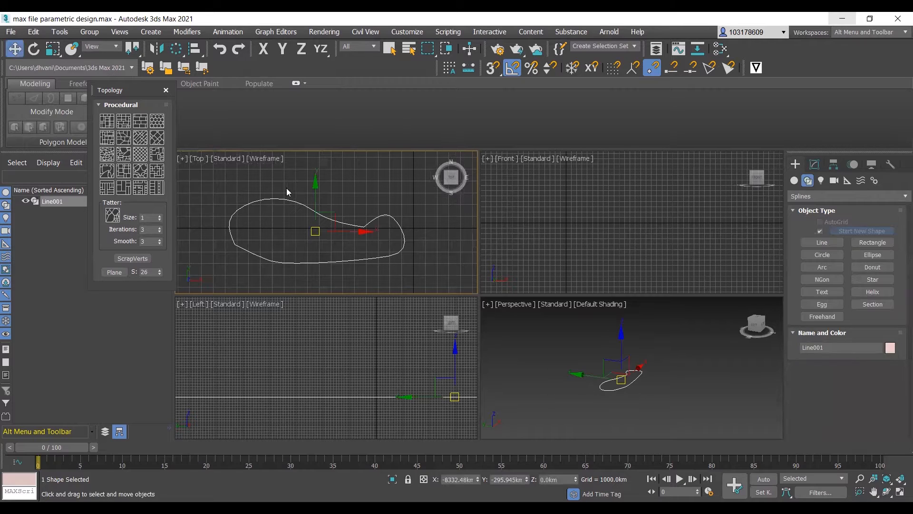
left_click(814, 164)
left_click(814, 221)
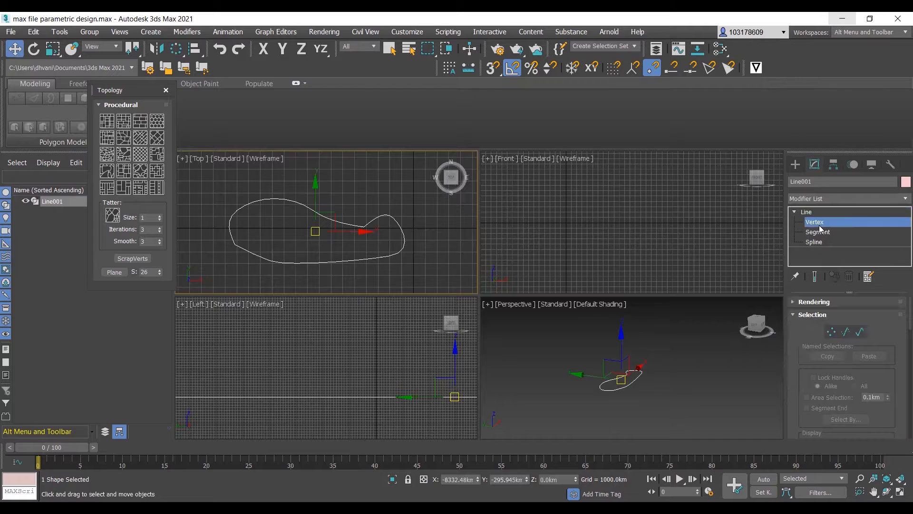
left_click(364, 226)
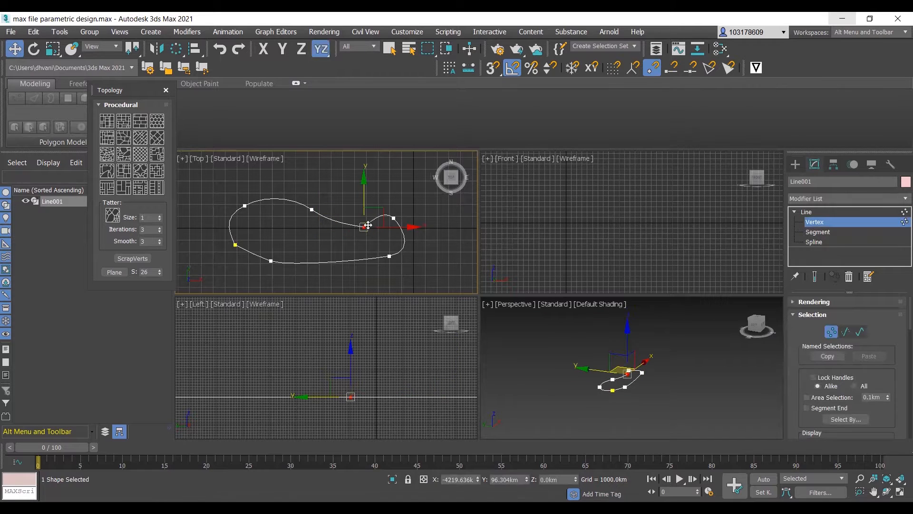
left_click_drag(360, 220, 356, 218)
left_click(346, 235)
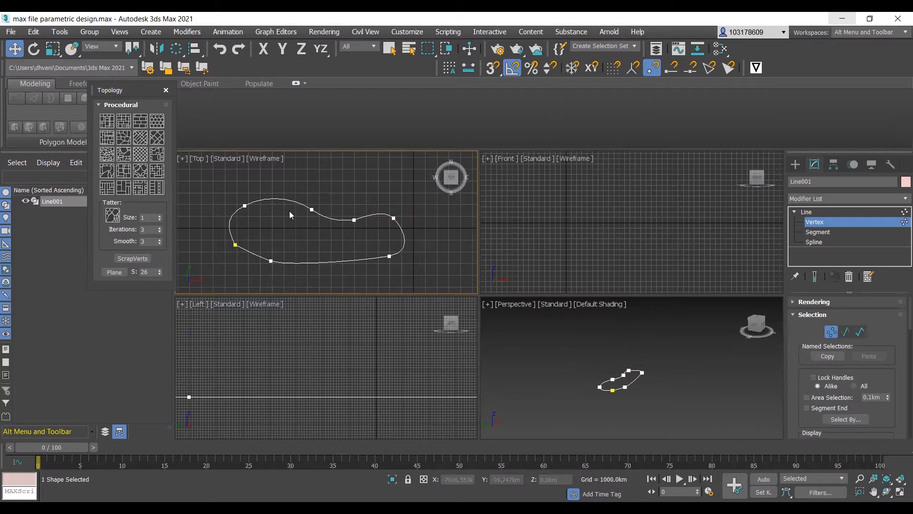
- Convert the dip vertex to Bezier and adjust its tangent handle to smooth the curve
left_click(354, 219)
right_click(352, 215)
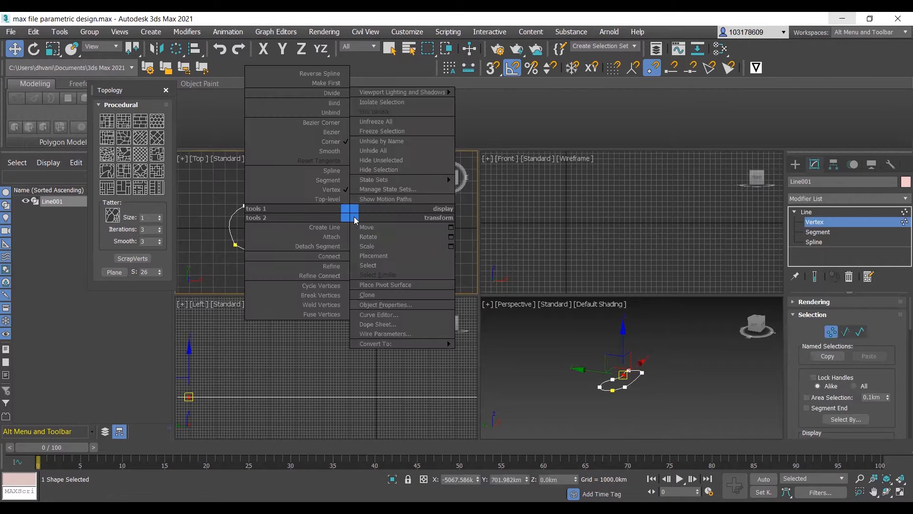
left_click(329, 131)
mouse_move(373, 220)
left_mouse_down()
mouse_move(357, 202)
mouse_move(377, 220)
mouse_move(377, 249)
mouse_move(367, 210)
left_mouse_up()
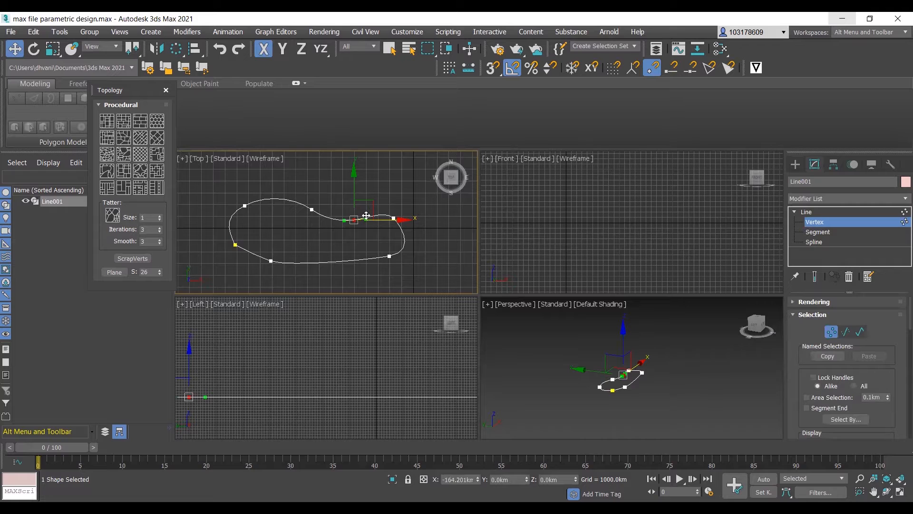
left_click(363, 234)
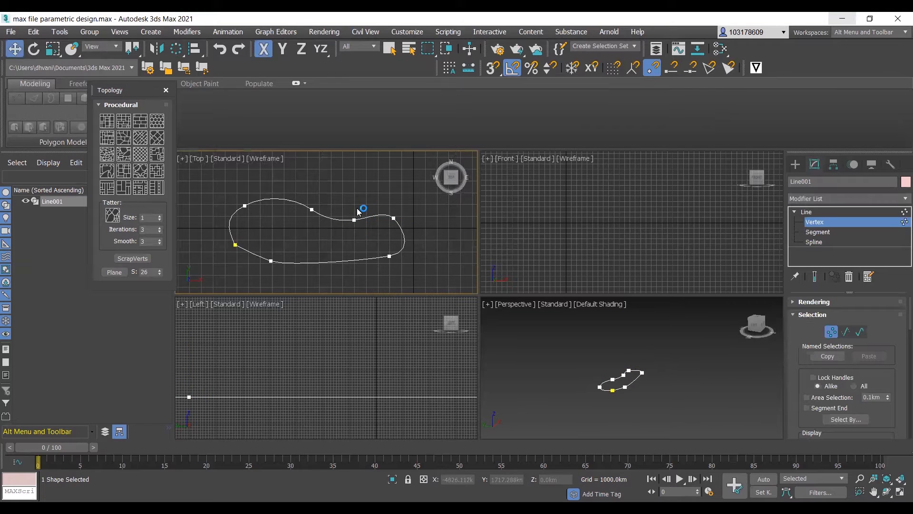
- Move the Bezier dip vertex down and left to deepen the concave part of the outline
left_click(353, 222)
mouse_move(351, 222)
left_mouse_down()
mouse_move(336, 236)
mouse_move(345, 232)
left_mouse_up()
left_click(309, 236)
scroll(292, 239, "down", 2)
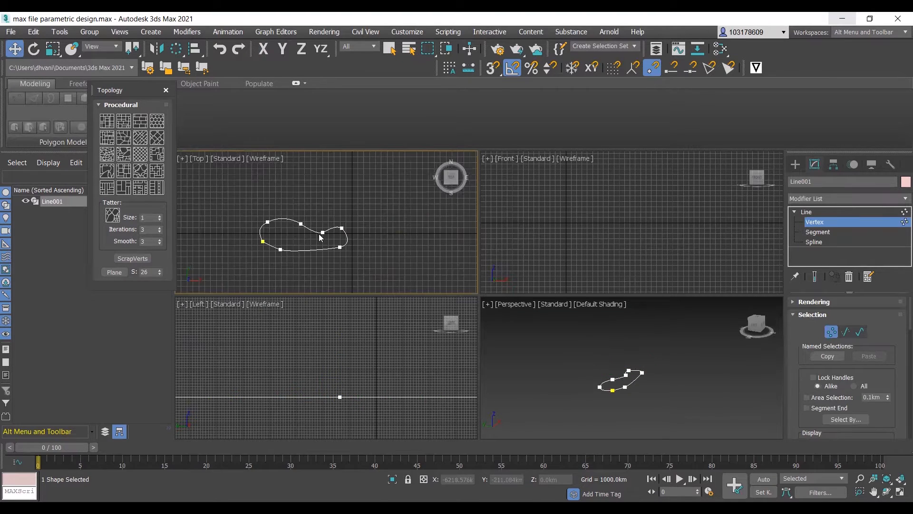
left_click(324, 231)
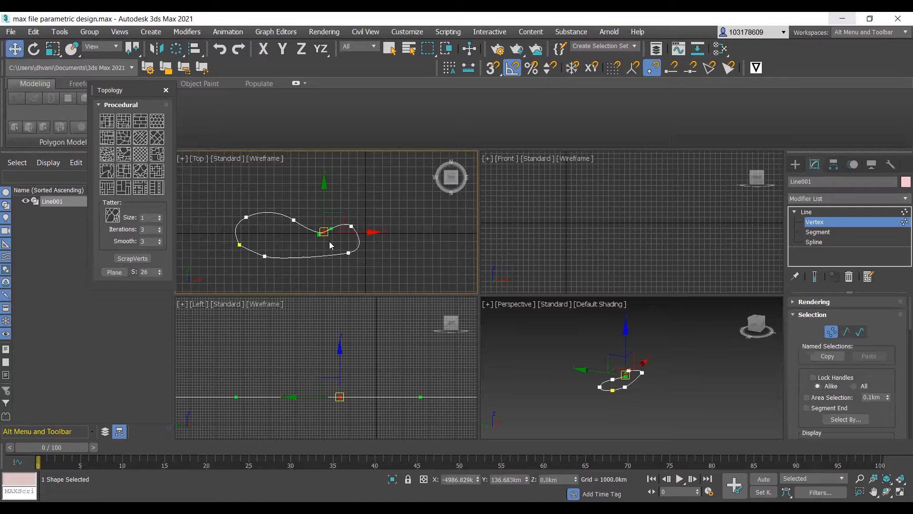
- Select the whole outline at Spline level and copy it about 173 km upward in the Left view
left_click(814, 242)
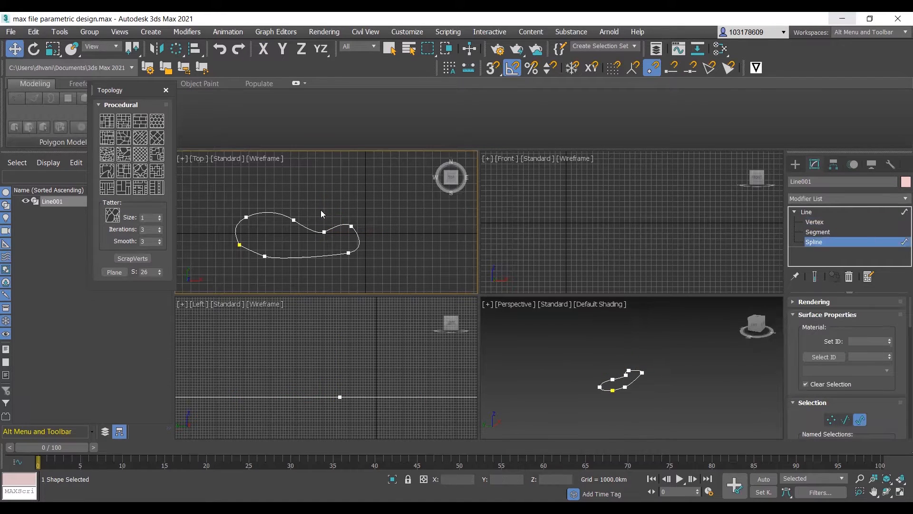
left_click(307, 227)
scroll(357, 375, "up", 5)
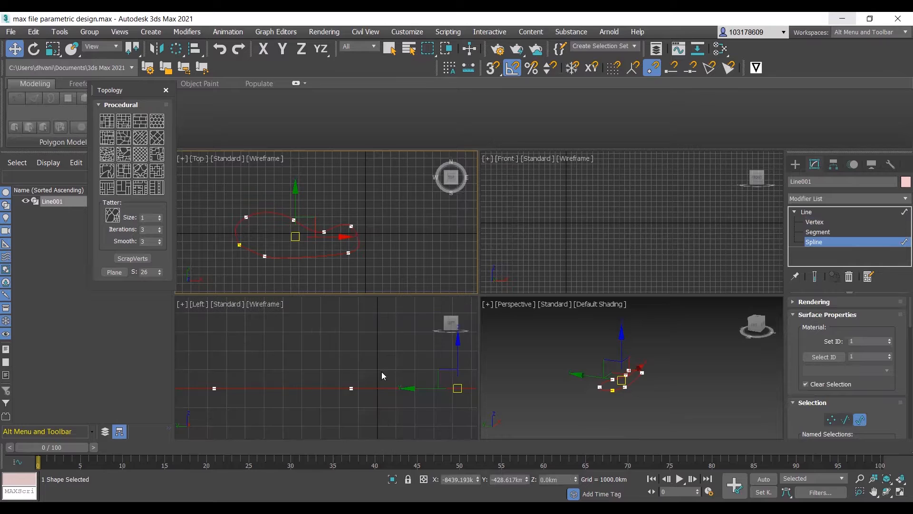
scroll(355, 369, "up", 4)
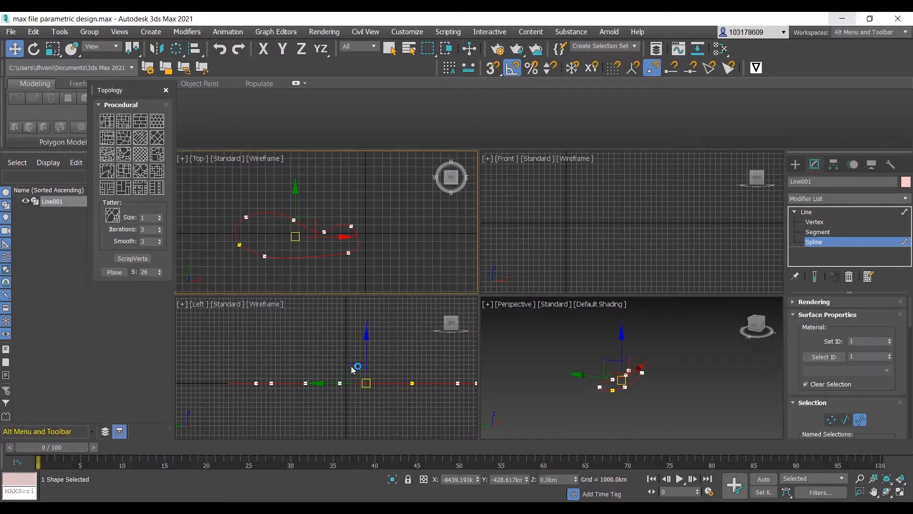
left_click(367, 358)
mouse_move(366, 360)
left_mouse_down("shift")
mouse_move(377, 354)
mouse_move(368, 351)
left_mouse_up("shift")
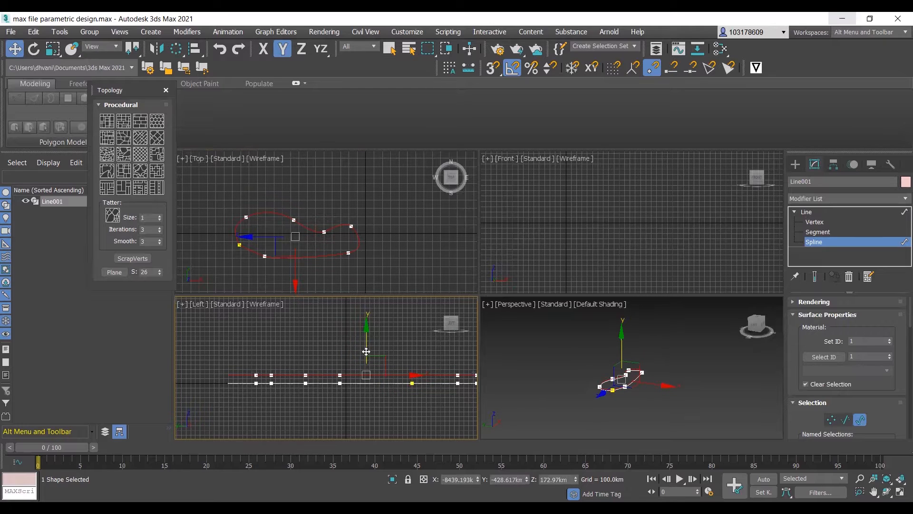
- Copy the raised spline upward twice more, to heights of about 842 km and 1013 km
middle_click_drag(298, 418, 276, 438)
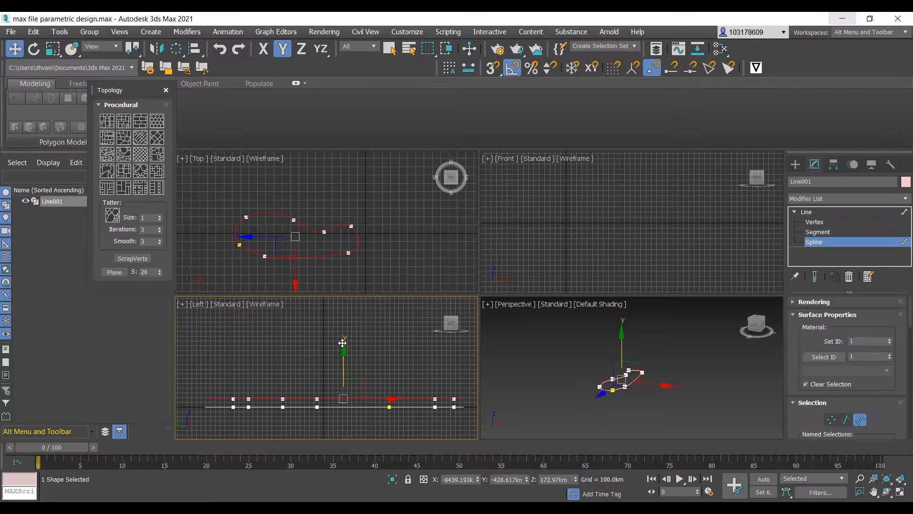
left_click_drag(343, 341, 341, 330, "shift")
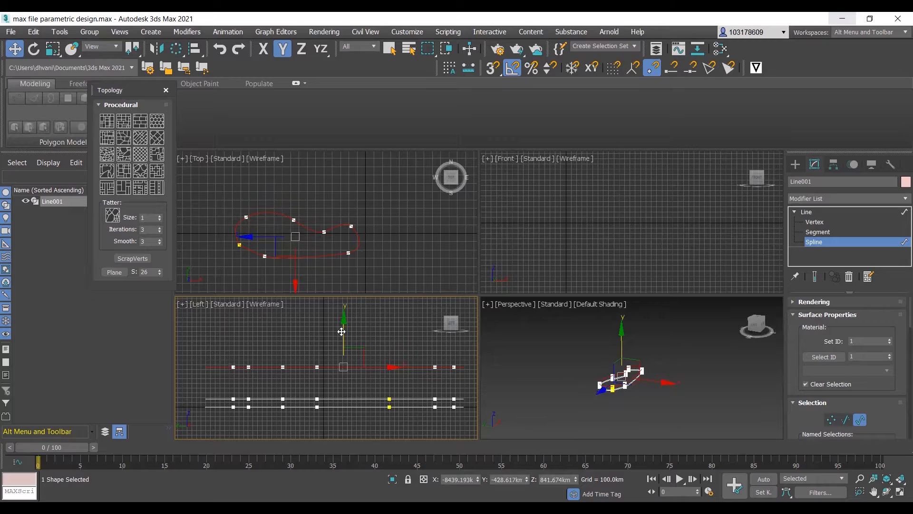
left_click_drag(344, 322, 350, 338, "shift")
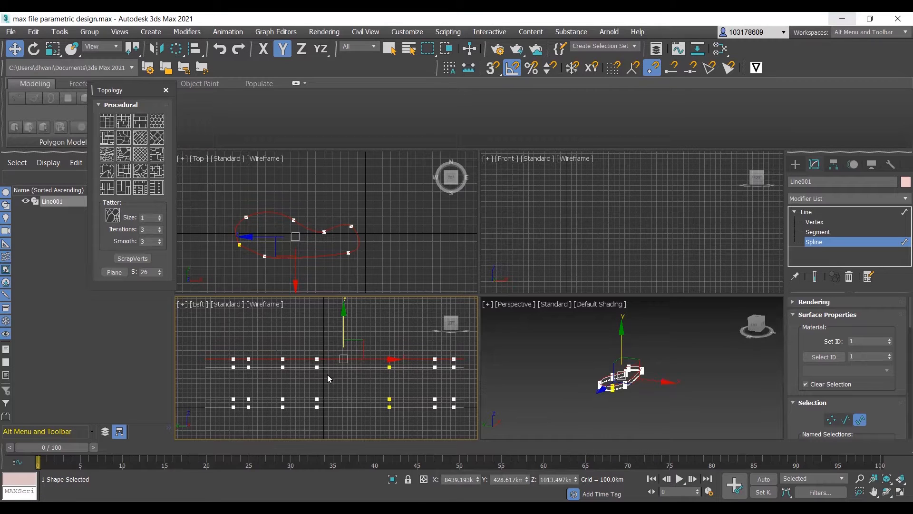
- Select the two uppermost splines and scale them down in XY in the Top view, ending with an 88% scale
left_click(332, 350)
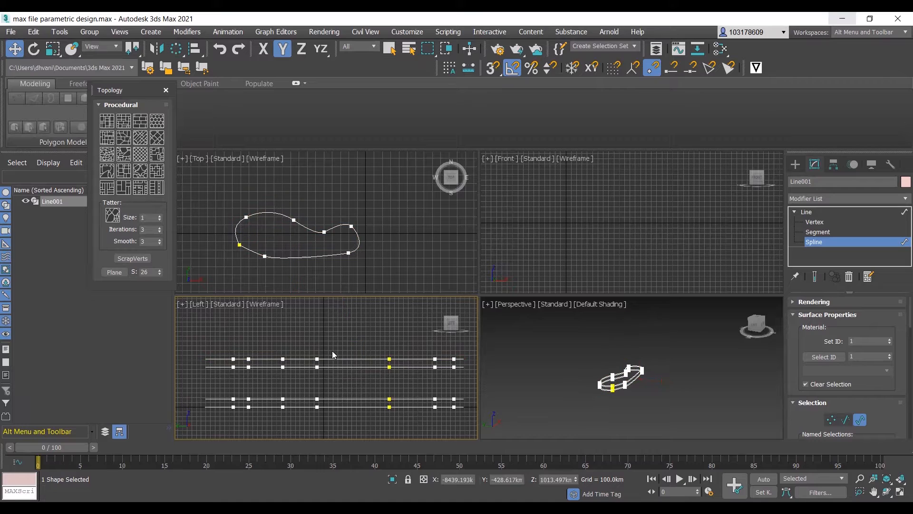
left_click_drag(336, 373, 335, 372)
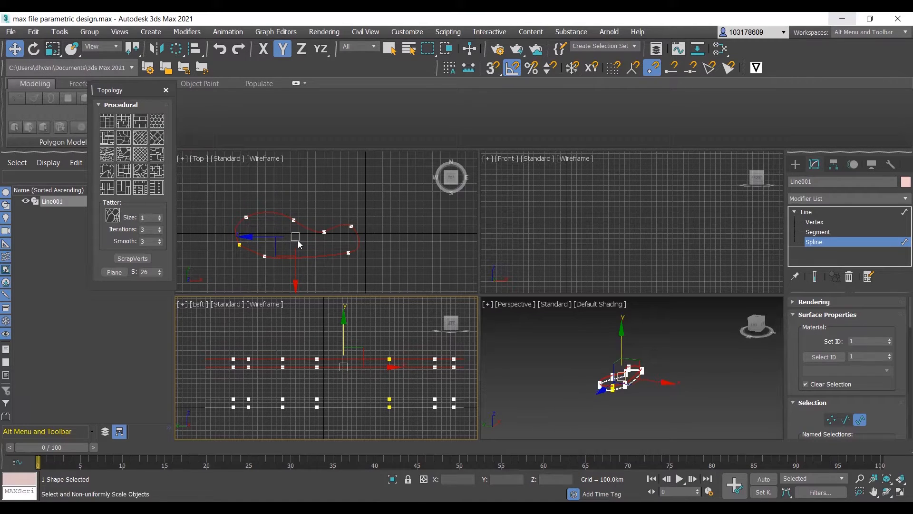
key("r")
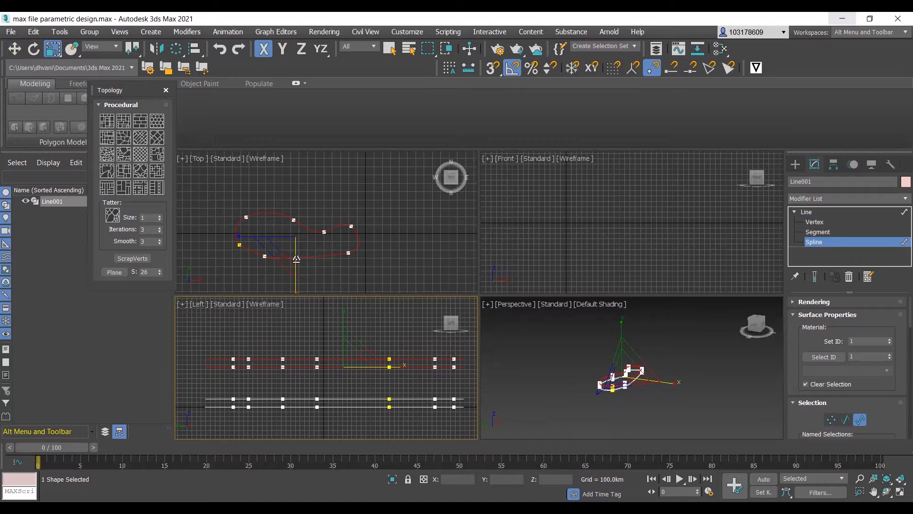
left_click_drag(297, 258, 294, 206)
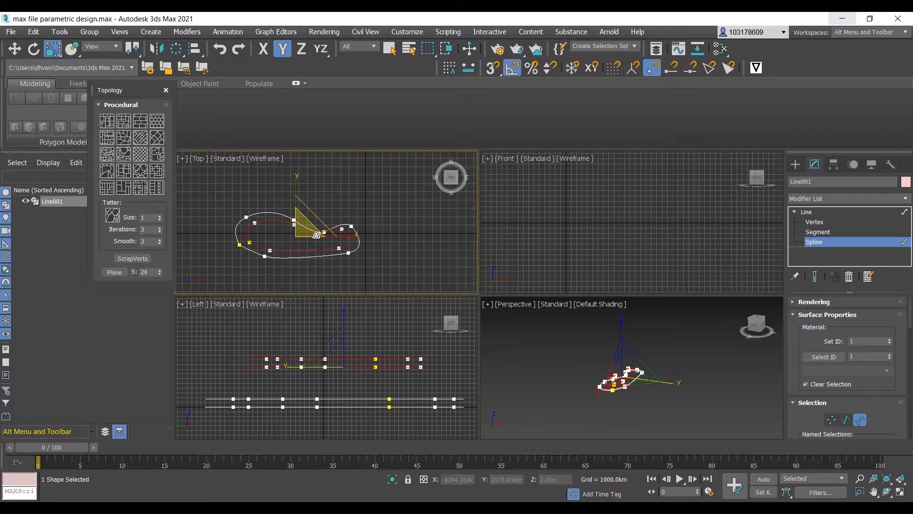
left_click_drag(307, 221, 304, 222)
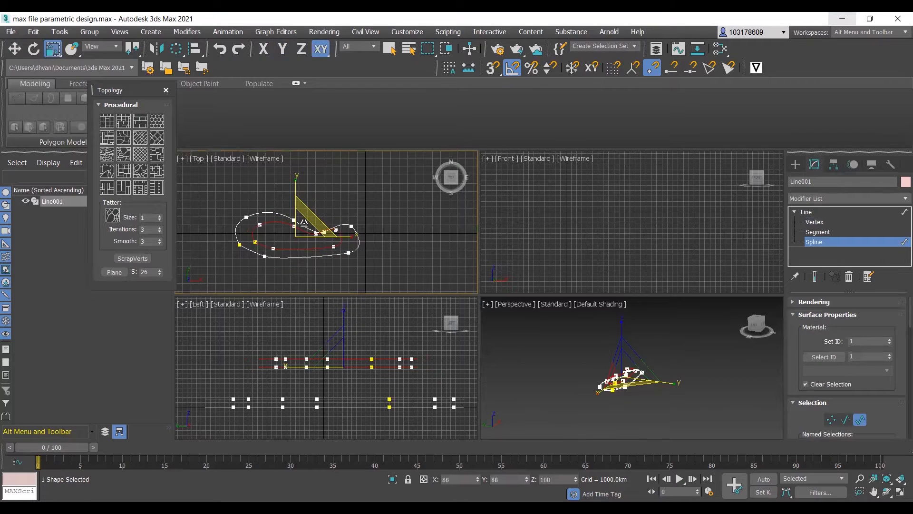
- Select only the topmost spline and scale it down slightly further in XY in the Top view
left_click(353, 273)
left_click(307, 326)
left_click(315, 359)
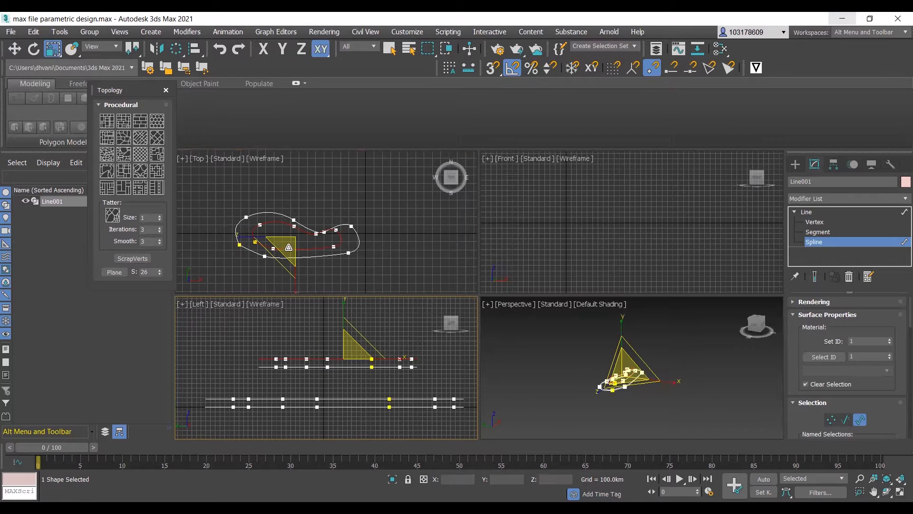
left_click_drag(294, 251, 314, 257)
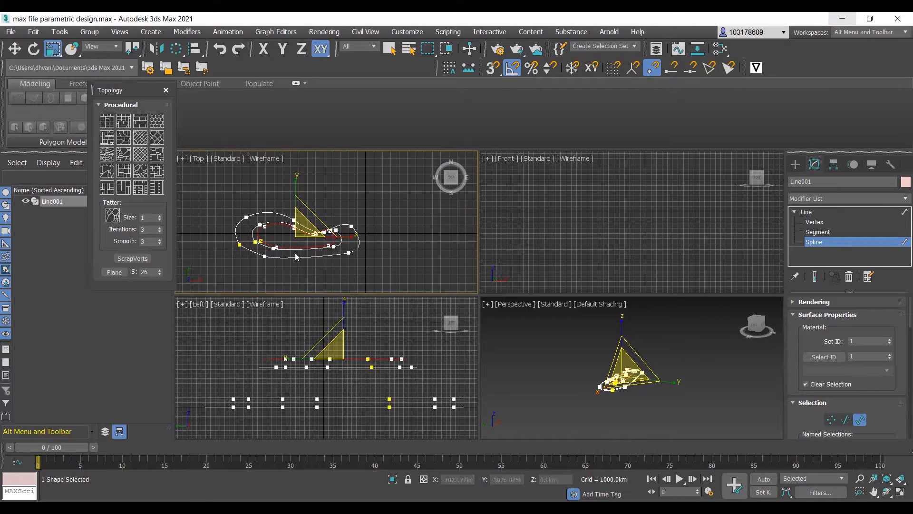
- Select only the lowest spline and scale it up slightly in the Top view so it sits outside the others
left_click(307, 406)
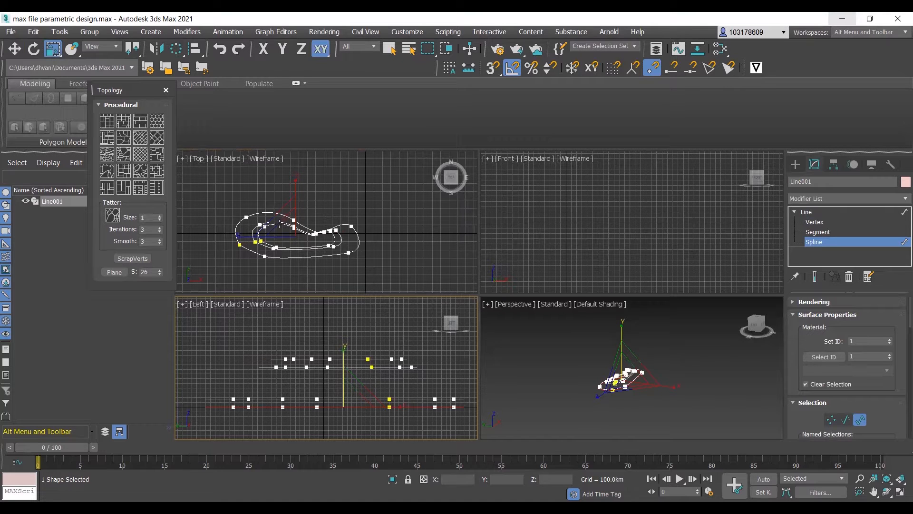
left_click(292, 239)
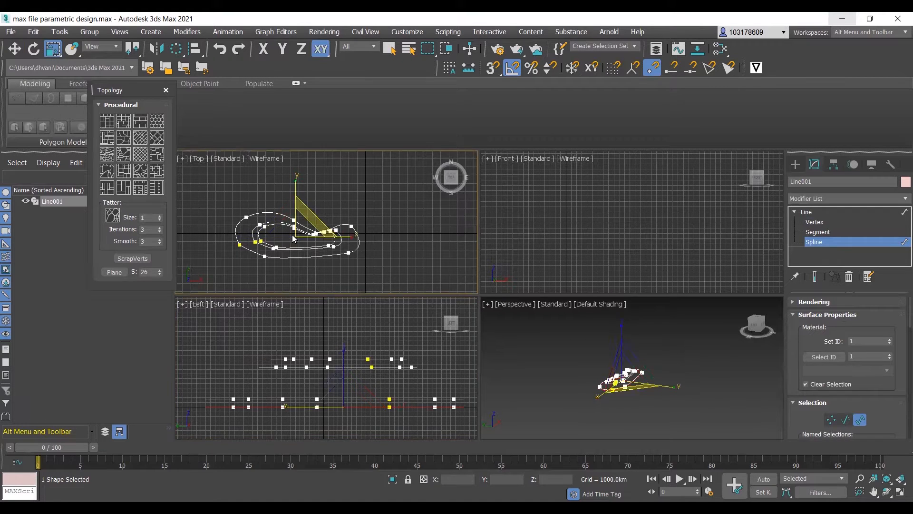
left_click(285, 407)
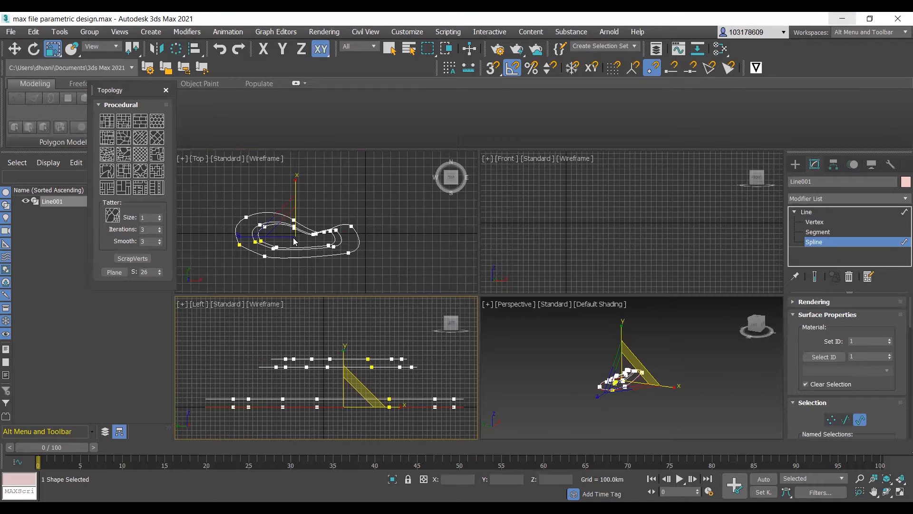
left_click(295, 207)
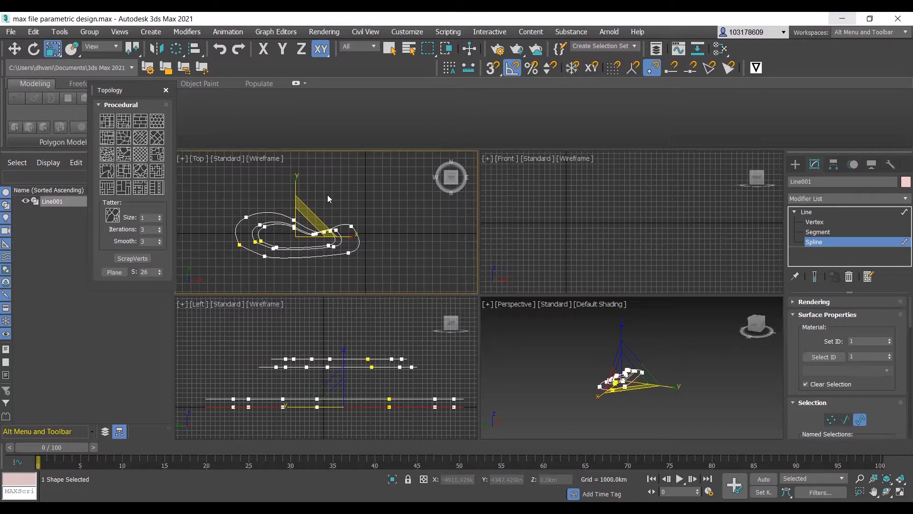
left_click_drag(317, 214, 295, 183, "shift")
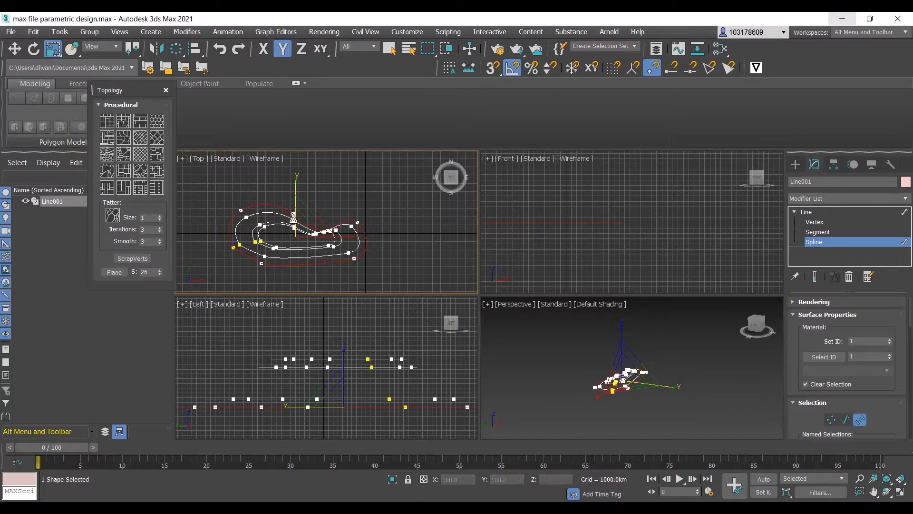
left_click(304, 286)
scroll(356, 399, "down", 2)
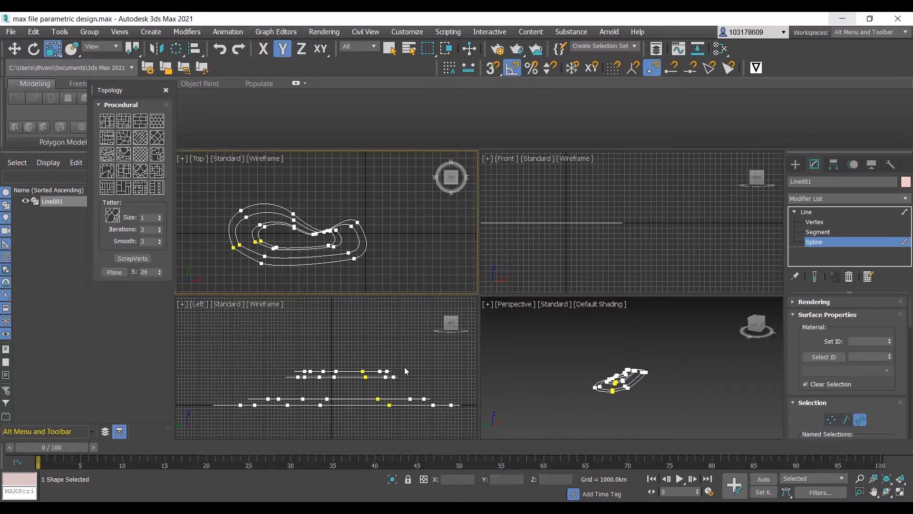
right_click(334, 329)
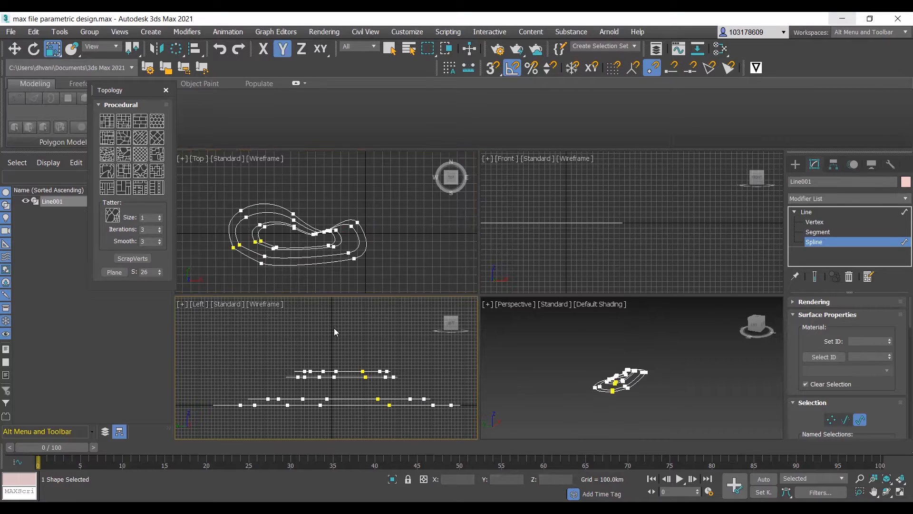
right_click(356, 326)
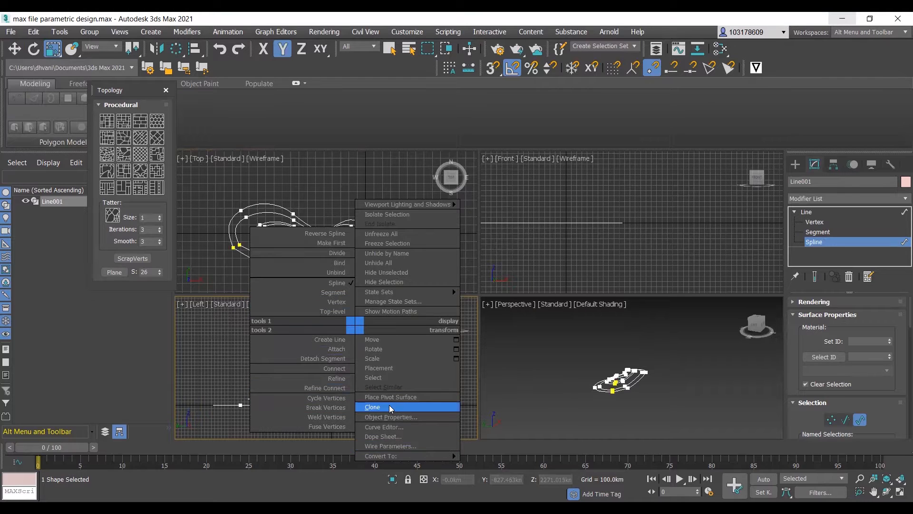
key("Escape")
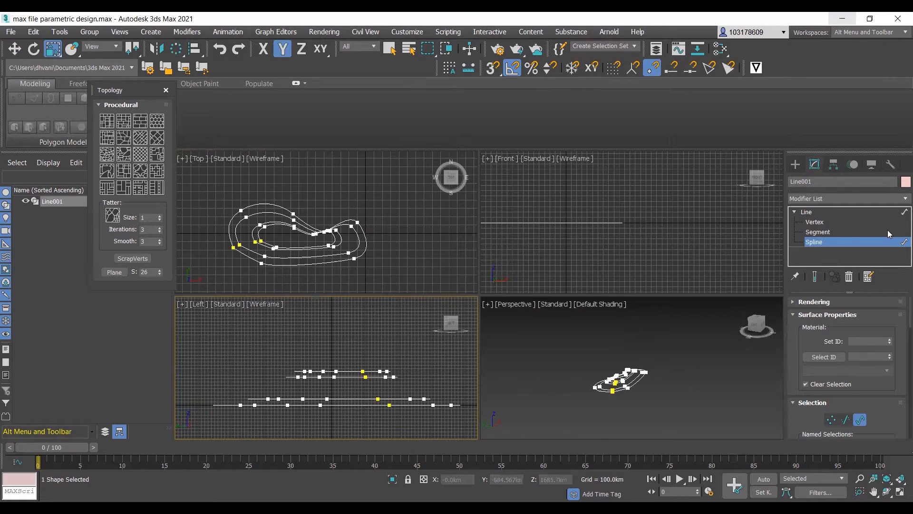
- Leave Spline level and add a CrossSection modifier to the line to connect the stacked splines
left_click(812, 212)
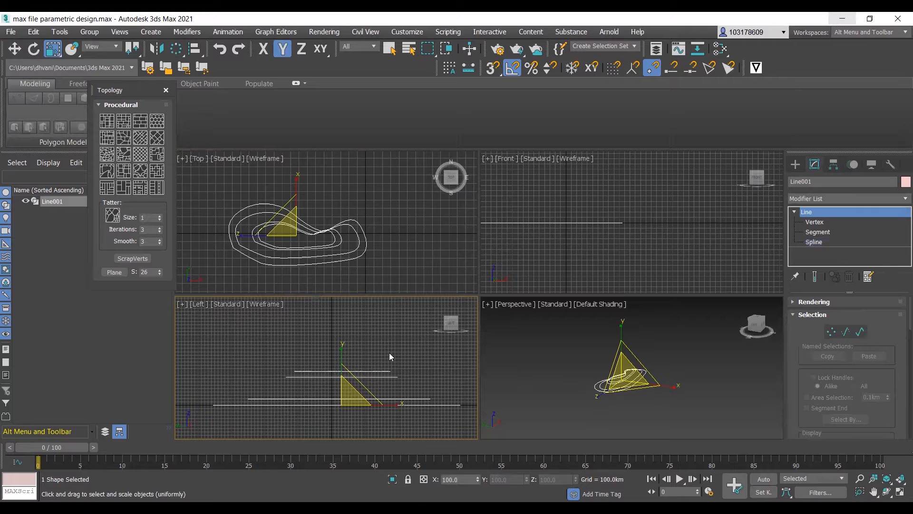
key("1")
left_click(793, 213)
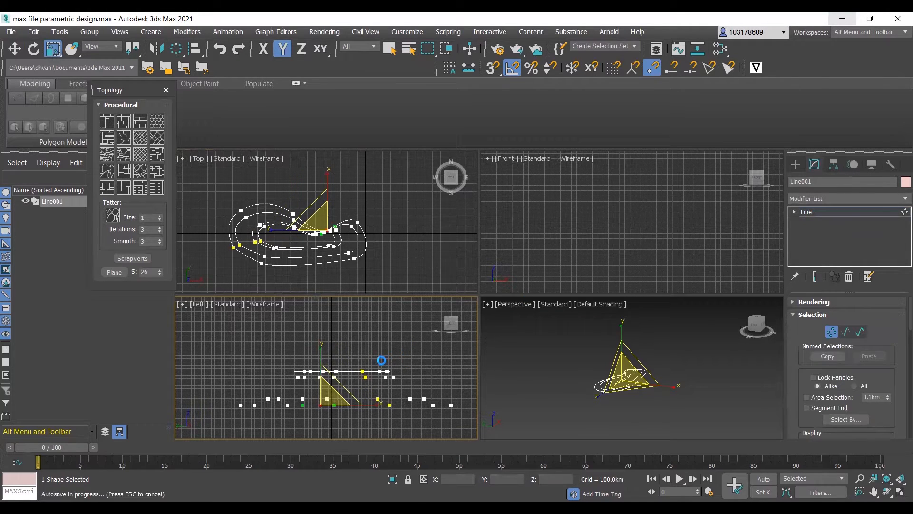
left_click(835, 199)
key("r")
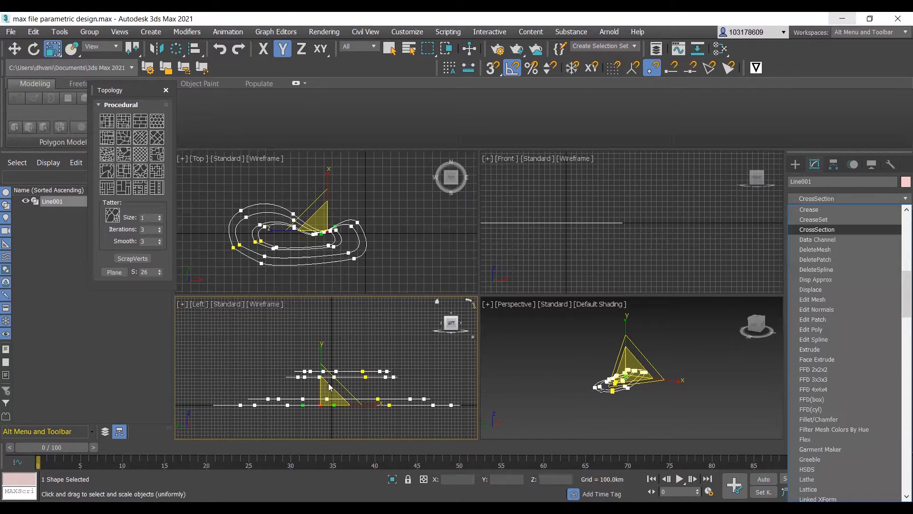
key("Return")
scroll(341, 389, "up", 2)
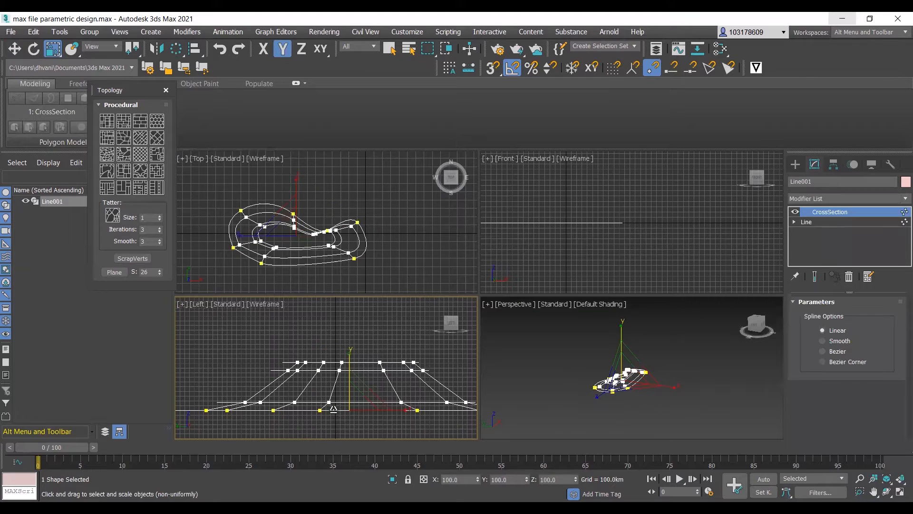
scroll(305, 377, "down", 2)
key("r")
key("r")
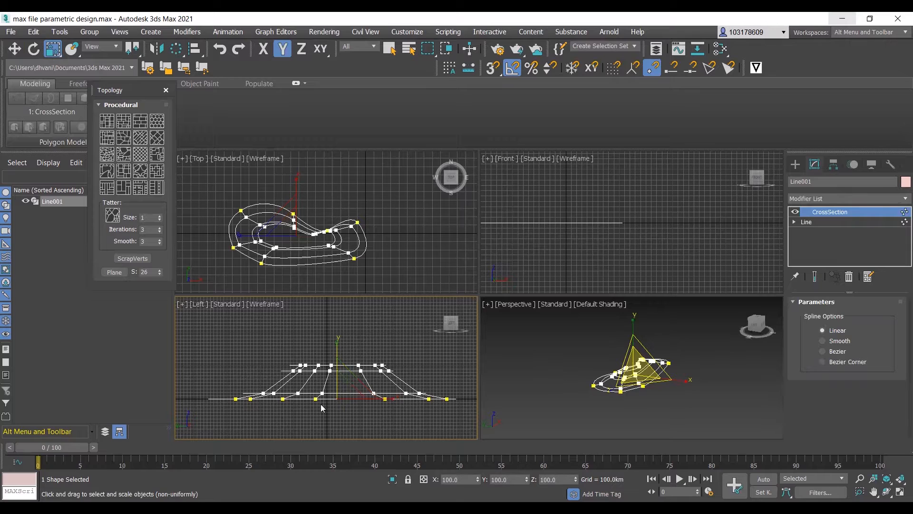
left_click(343, 350)
left_click(337, 392)
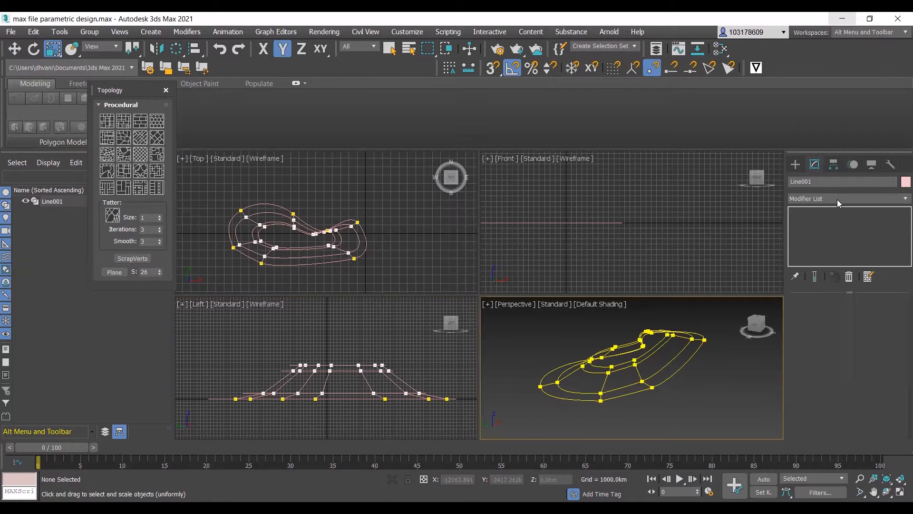
- Reselect the connected spline object and add a Surface modifier on top of CrossSection
left_click(837, 199)
left_click(664, 390)
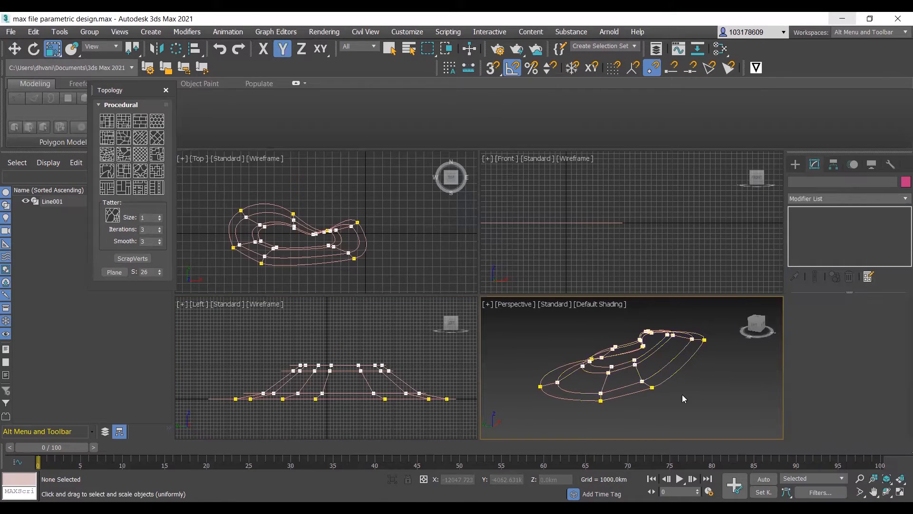
left_click(658, 364)
left_click(826, 199)
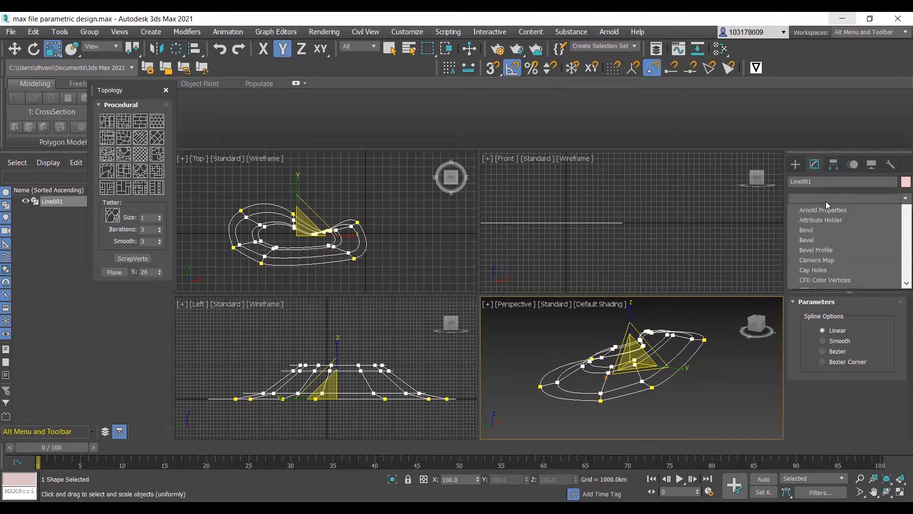
type("su")
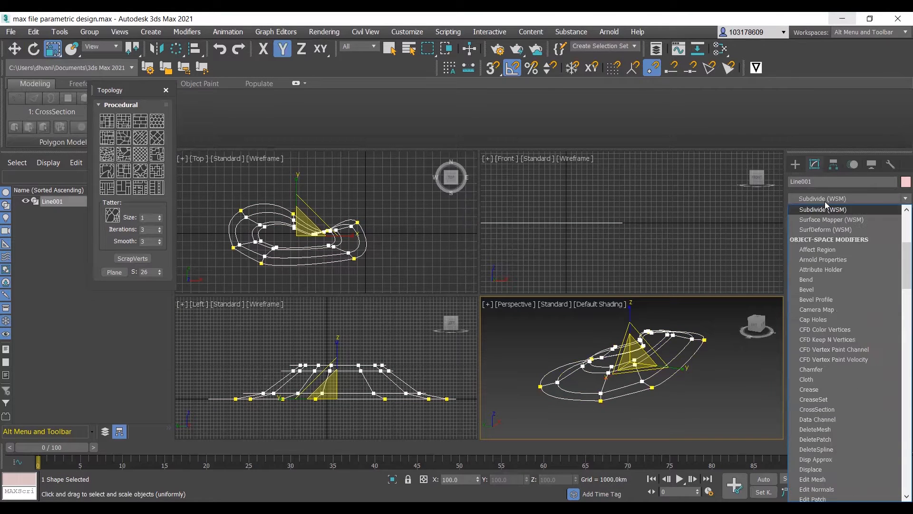
type("r")
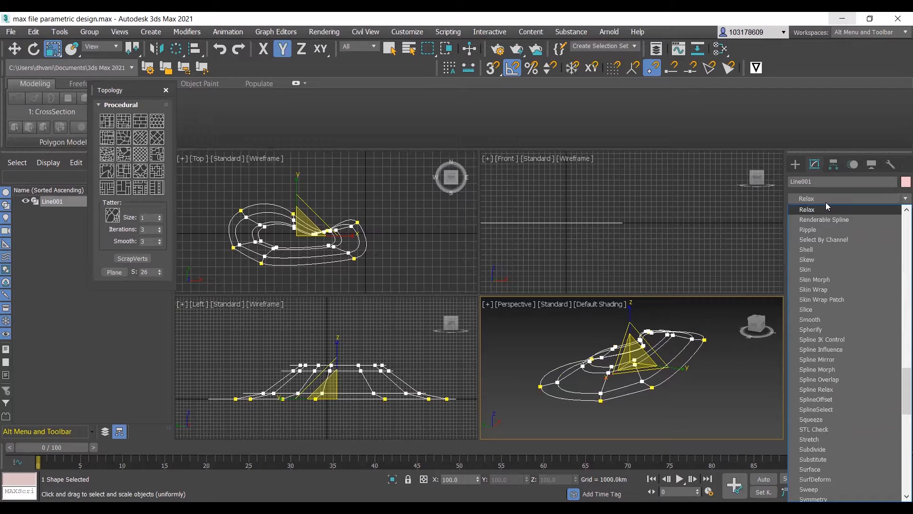
scroll(827, 438, "down", 1)
left_click(827, 438)
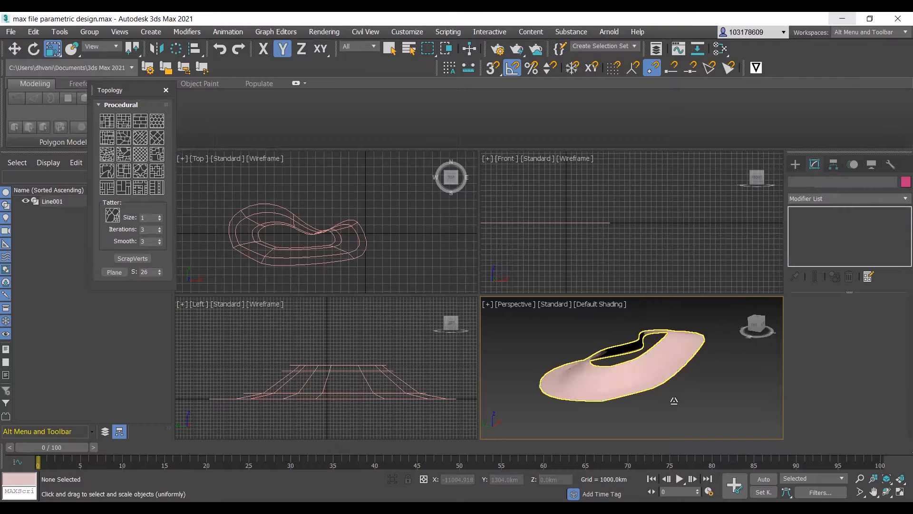
- Turn on Flip Normals for the Surface modifier and inspect the shaded form from several sides in the Perspective view
scroll(663, 384, "up", 2)
left_click(663, 384)
scroll(663, 384, "down", 2)
middle_click_drag(663, 385, 604, 386, "alt")
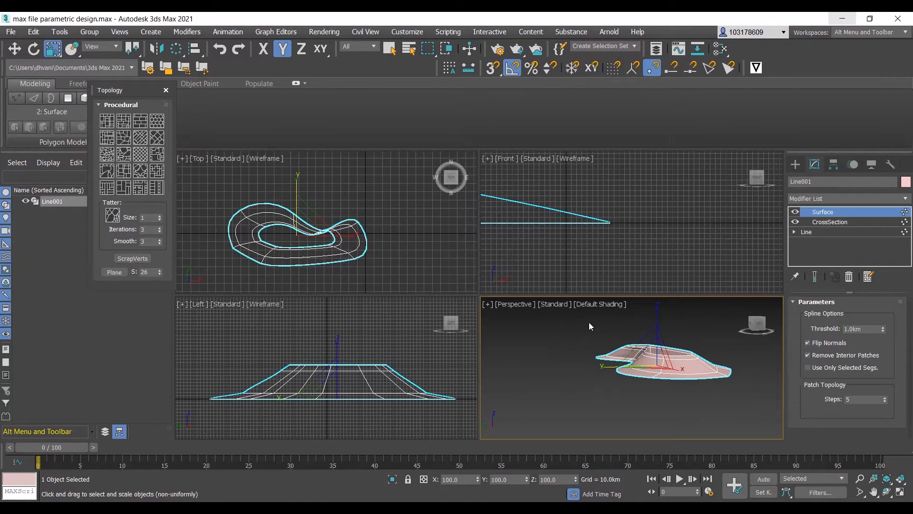
middle_click_drag(632, 387, 598, 352, "alt")
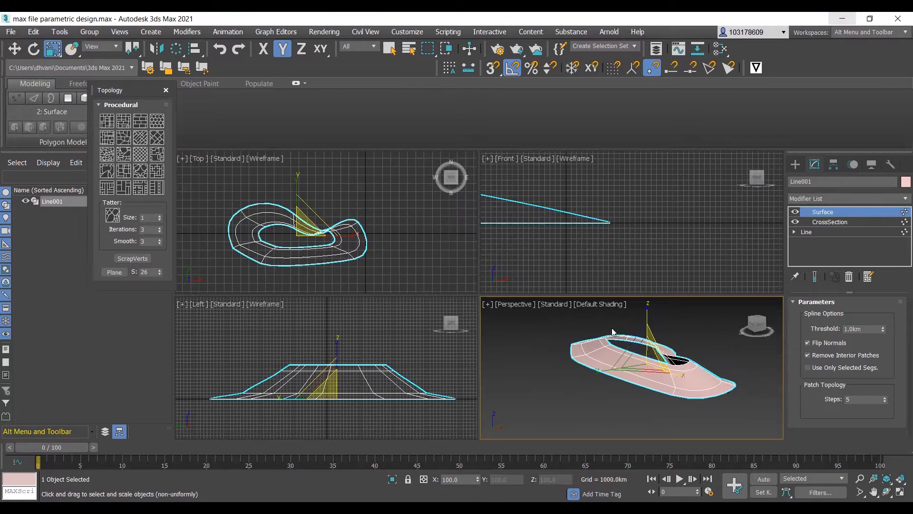
middle_click_drag(632, 393, 670, 378, "alt")
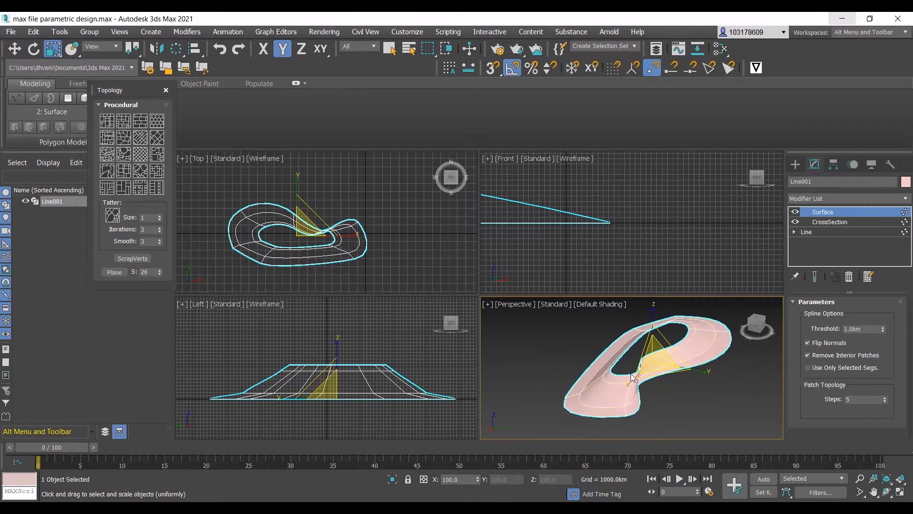
middle_click_drag(643, 359, 694, 362, "alt")
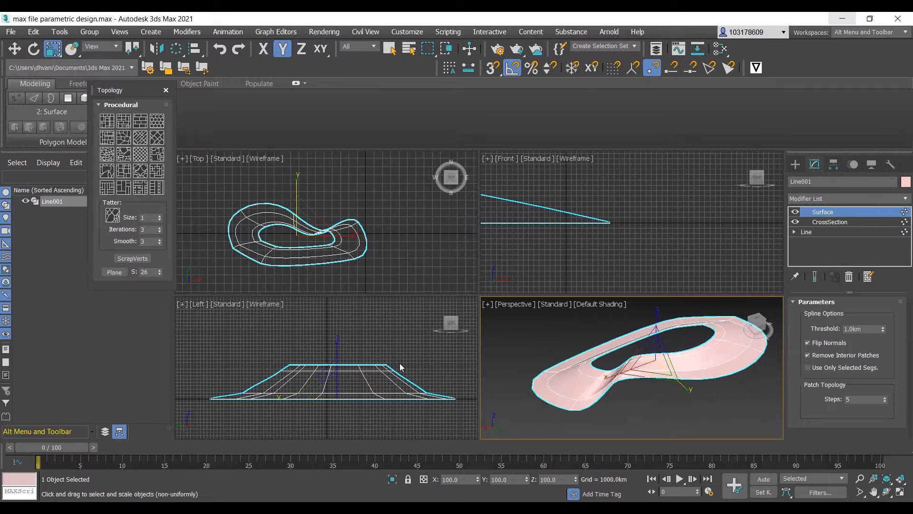
- Go to the line's Vertex level, select the two outer vertices at the outline's upper-right tip and move them up in the Left view
left_click(795, 232)
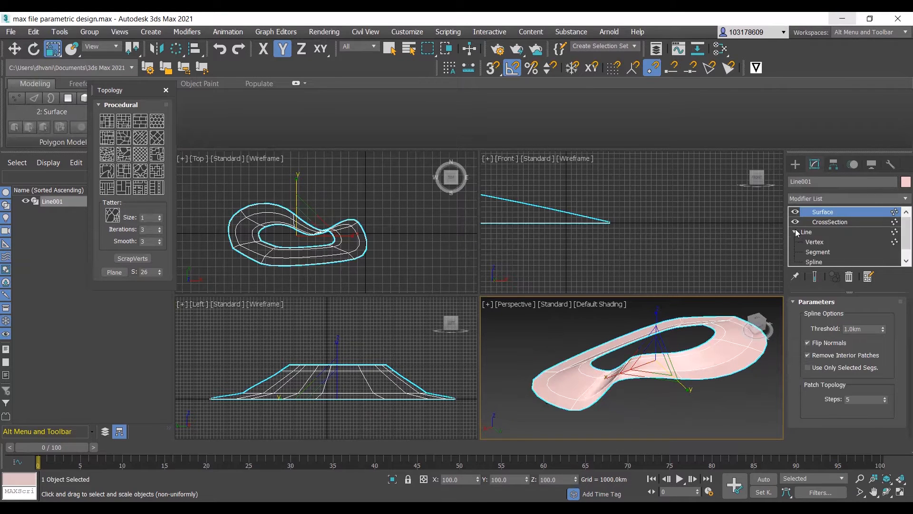
left_click(822, 244)
scroll(386, 221, "up", 2)
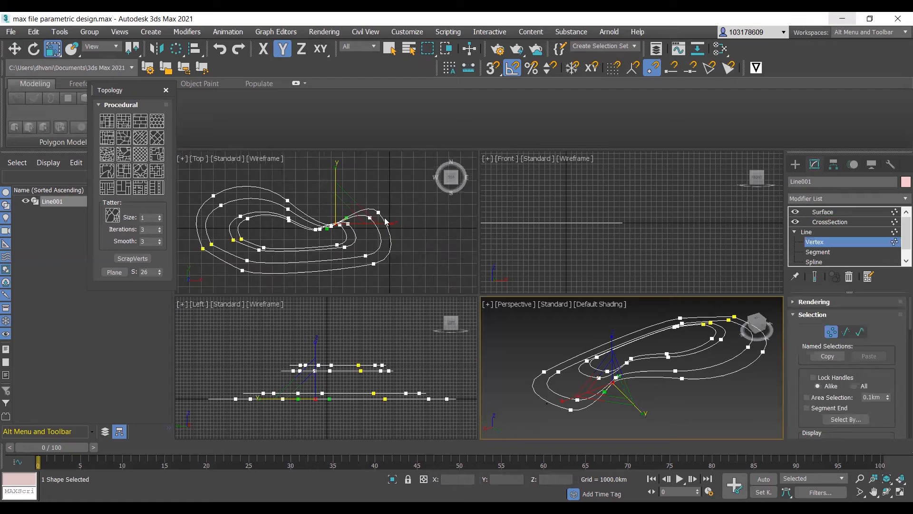
scroll(386, 221, "down", 2)
left_click_drag(400, 198, 379, 221)
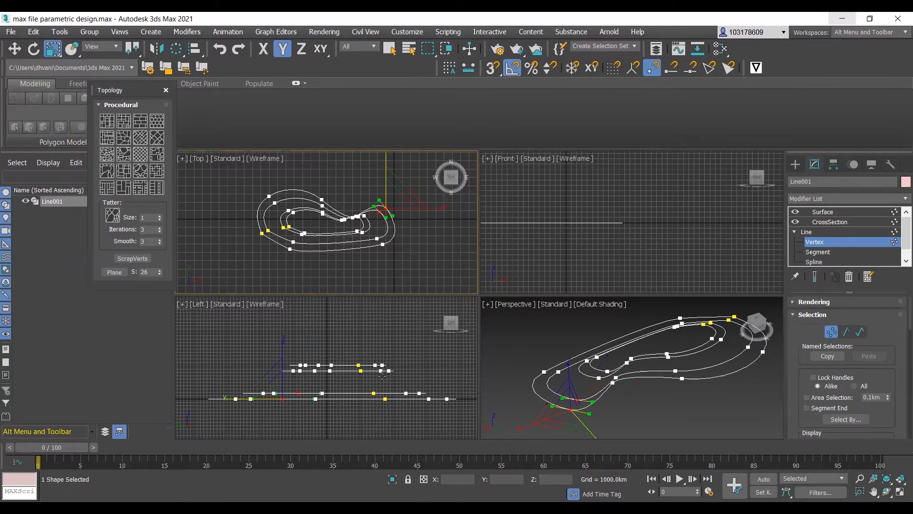
left_click(16, 50)
left_click(281, 355)
left_click_drag(282, 357, 289, 339)
left_click(332, 275)
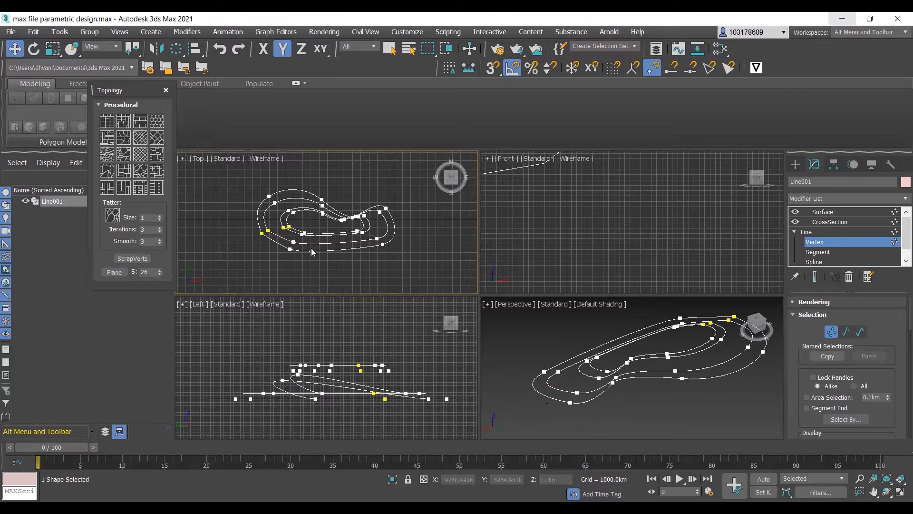
- Raise the two outer vertices at the outline's lower-left bend, and the inner pair beside them by about 415 km, in the Left view
left_click_drag(283, 239, 300, 256)
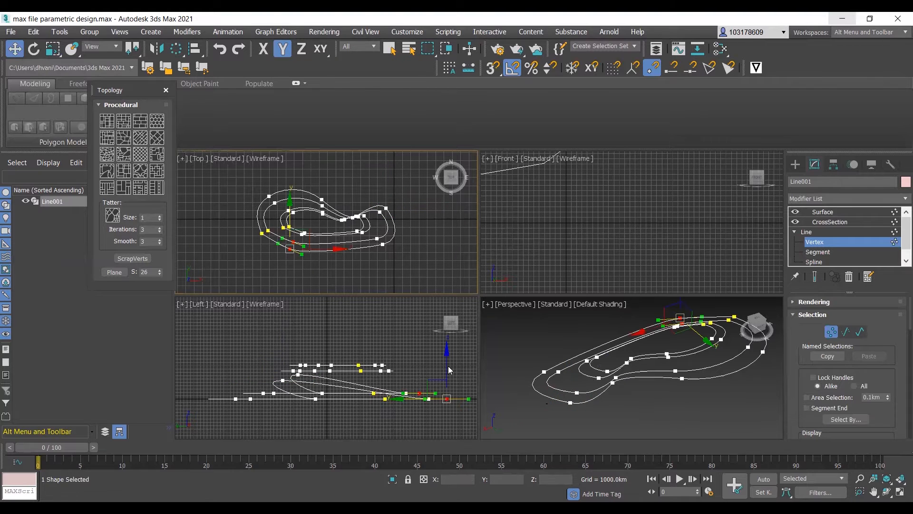
left_click_drag(445, 366, 447, 341)
left_click(310, 229)
left_click(303, 234)
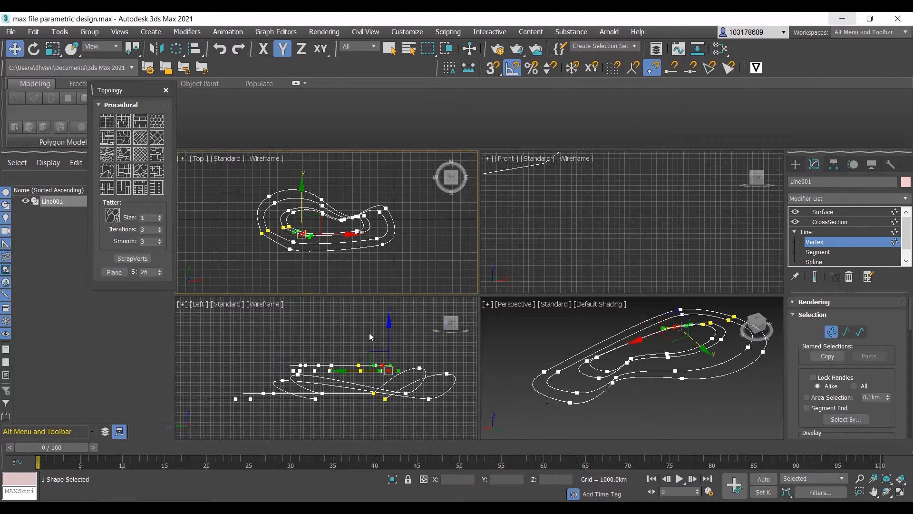
left_click(387, 335)
left_click_drag(386, 331, 389, 322)
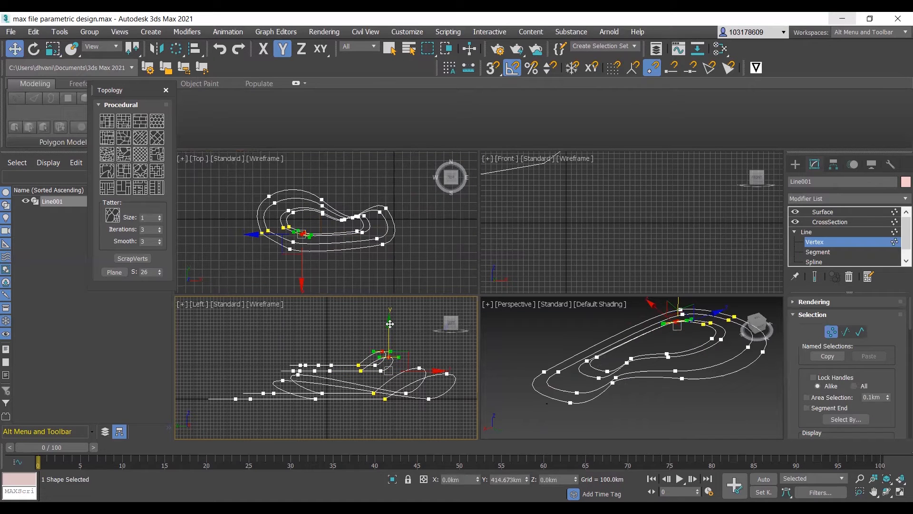
- Reselect the inner vertex pair at the lower-left bend and lower it slightly in the Left view
left_click_drag(314, 226, 307, 248)
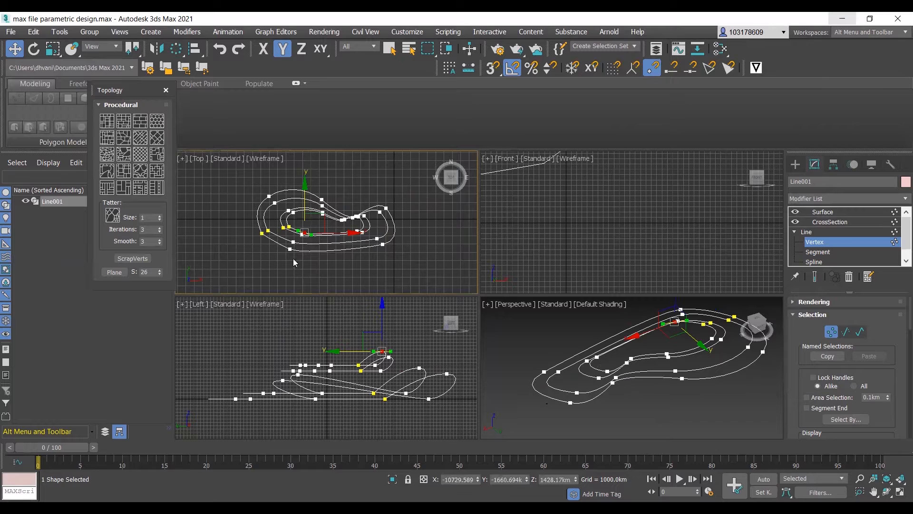
left_click(314, 258)
left_click_drag(313, 224, 300, 238)
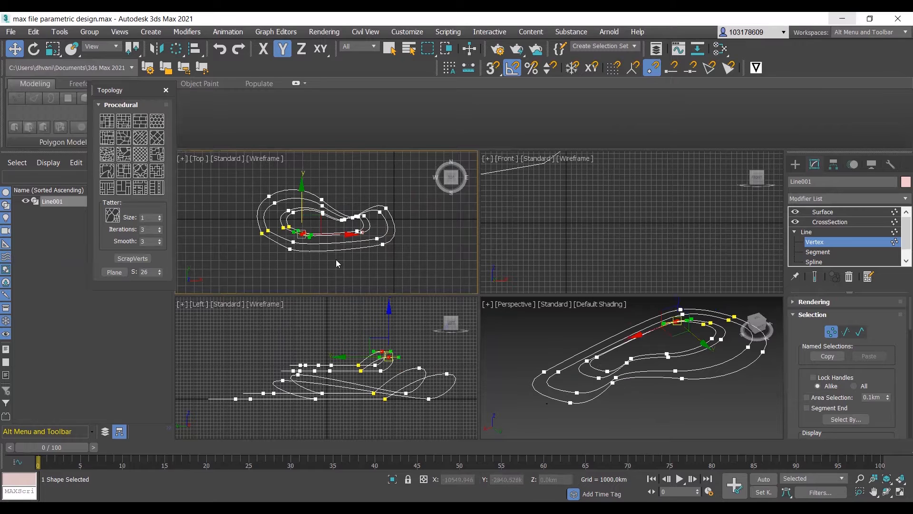
left_click_drag(389, 326, 390, 340)
left_click(305, 332)
- Select the two inner vertices at the outline's left end in the Top view and raise them in the Left view
left_click(296, 225)
left_click(284, 228)
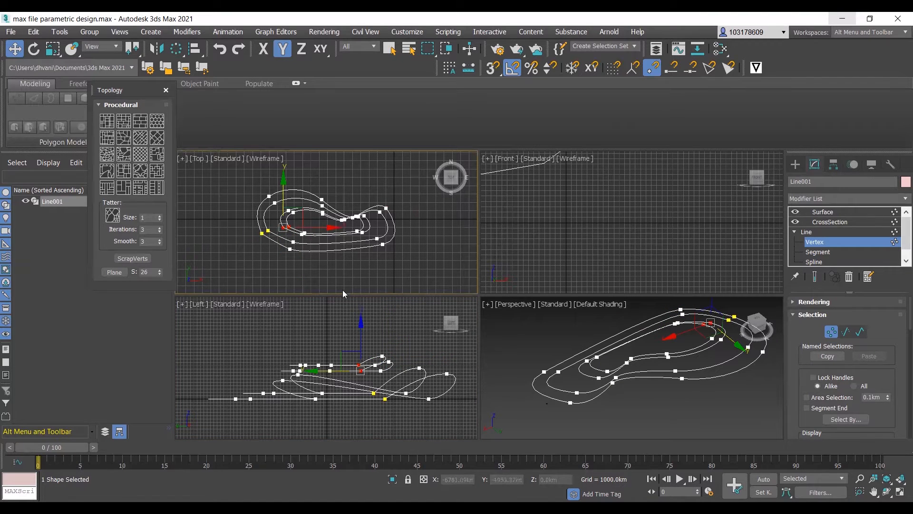
left_click(358, 350)
left_click_drag(363, 344, 358, 326)
left_click(307, 316)
- Select the two outer vertices at the outline's lower-right bend in the Top view and raise them in the Left view
left_click(382, 243)
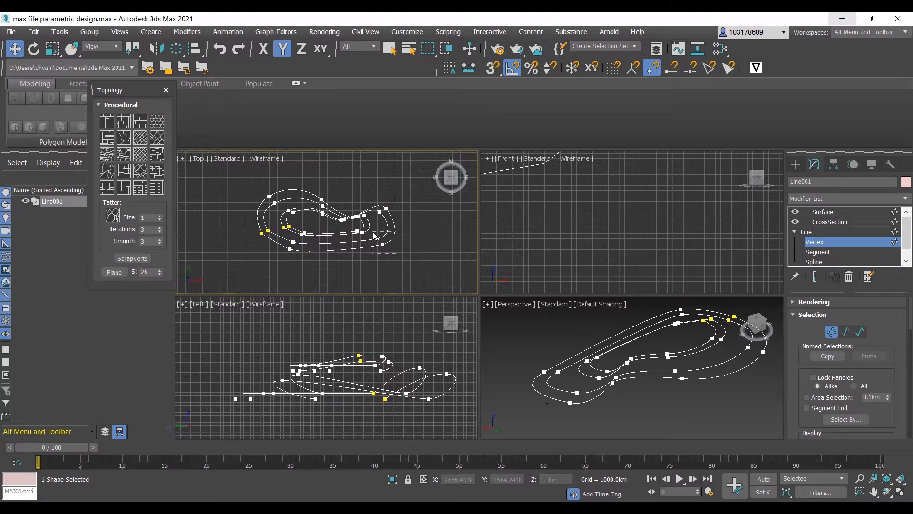
left_click_drag(429, 359, 431, 349)
left_click(307, 340)
scroll(587, 366, "down", 5)
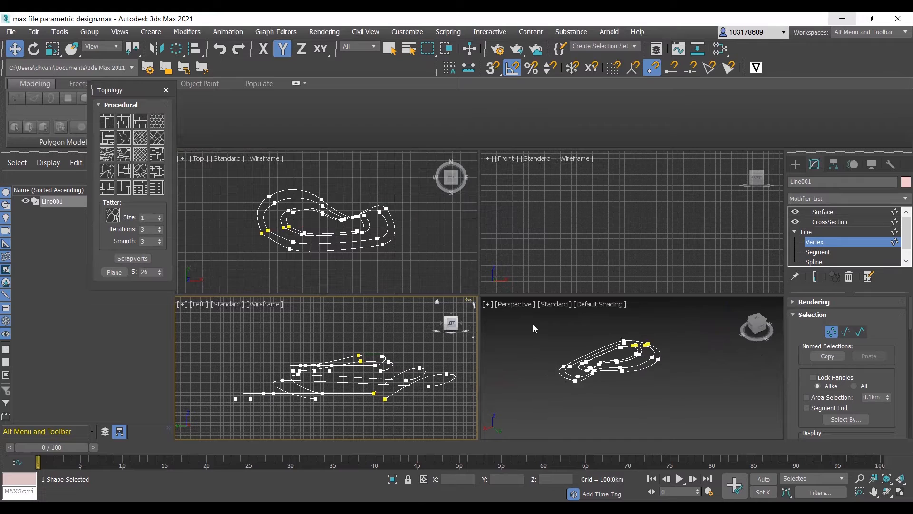
- Convert the line's vertices to the Smooth type in the Top view, including the cluster at the outline's right end
left_click_drag(406, 196, 334, 264)
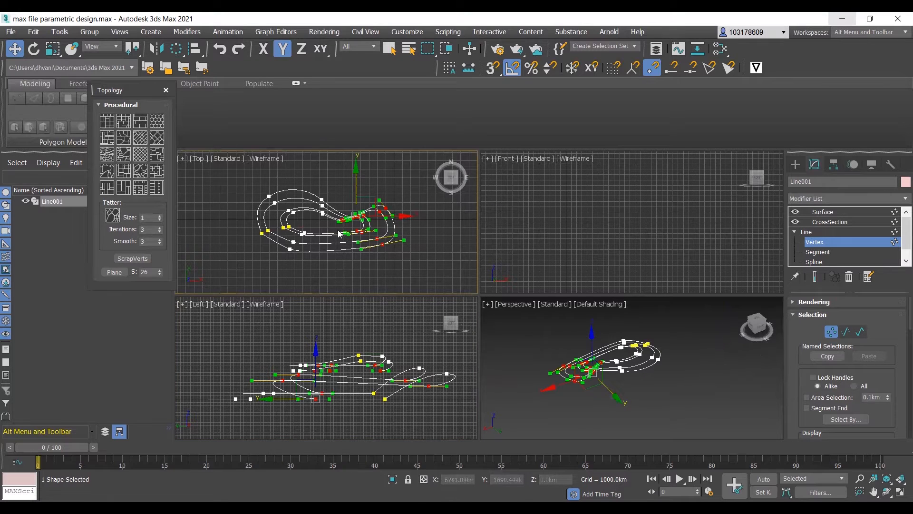
right_click(328, 222)
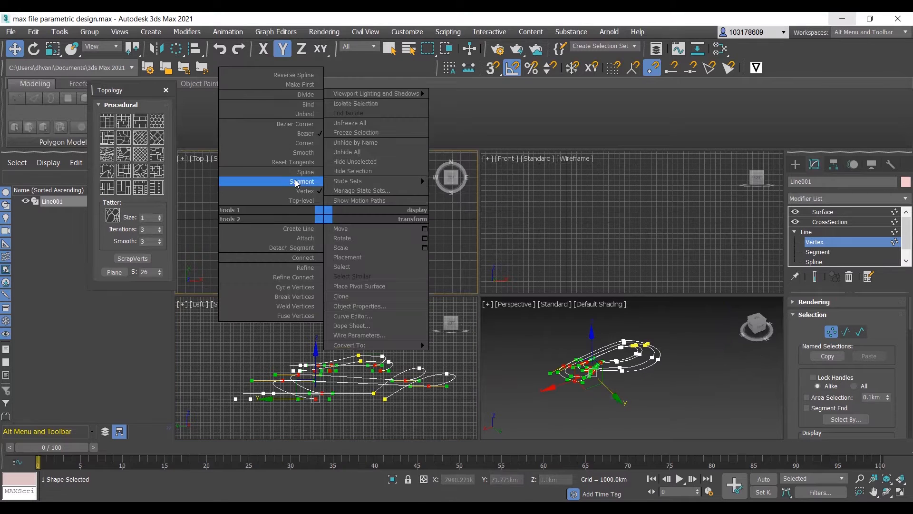
left_click(300, 151)
left_click_drag(244, 252, 247, 261)
left_click_drag(395, 196, 226, 284)
right_click(253, 267)
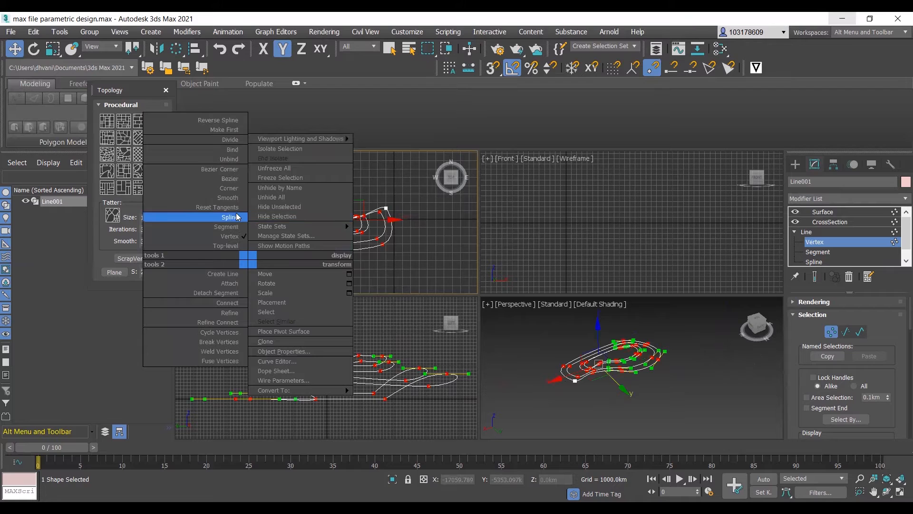
left_click(230, 197)
left_click_drag(404, 193, 341, 256)
right_click(355, 234)
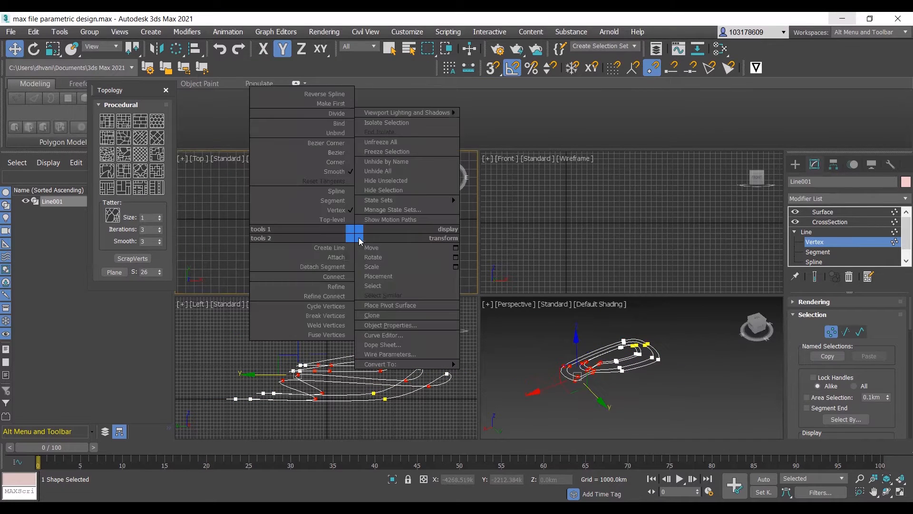
left_click(321, 166)
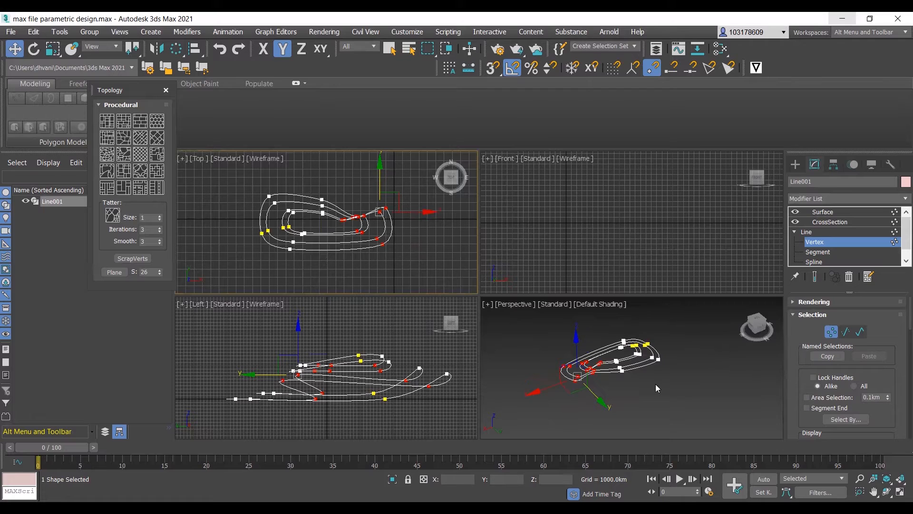
- Return to the Surface modifier and inspect the smoothed shape from several angles in the Perspective view
left_click(614, 381)
scroll(584, 357, "up", 3)
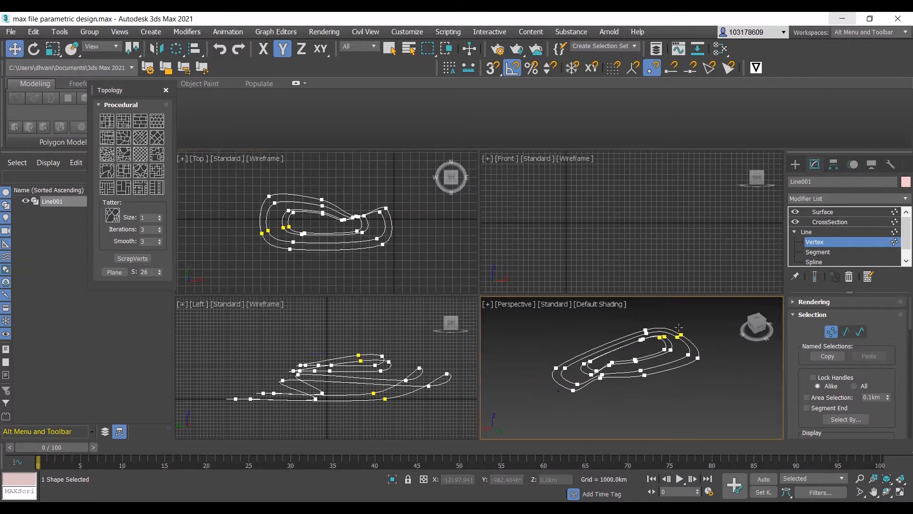
left_click(826, 212)
middle_click_drag(638, 398, 613, 389, "alt")
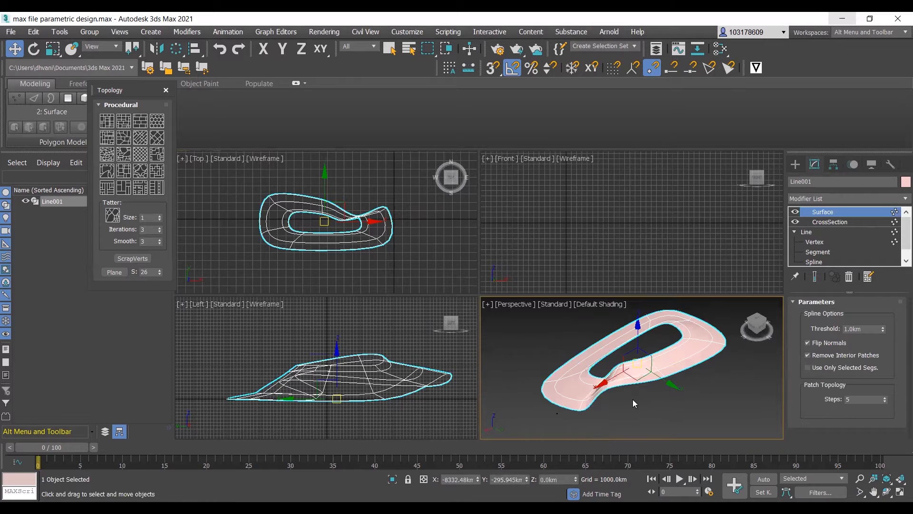
middle_click_drag(615, 395, 584, 388, "alt")
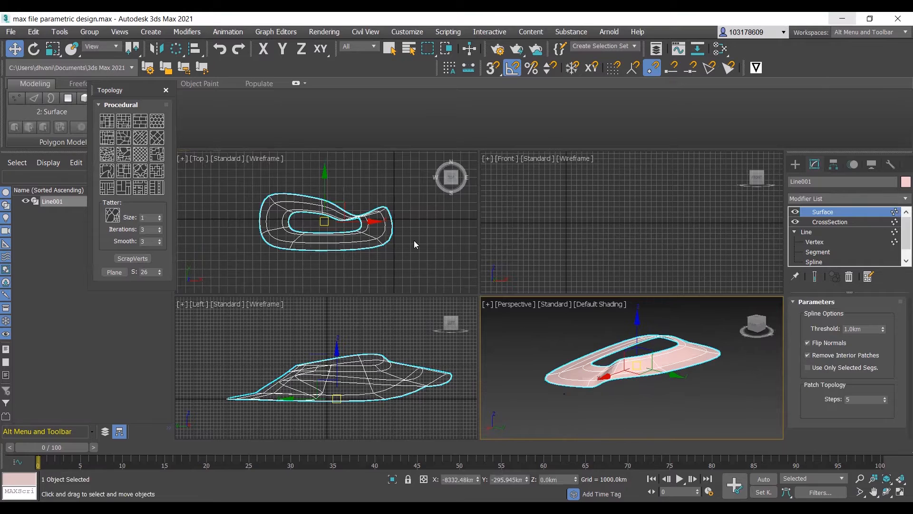
- At the line's Vertex level, move the two outer vertices at the upper dip up in the Top view, away from the inner loop
left_click(811, 232)
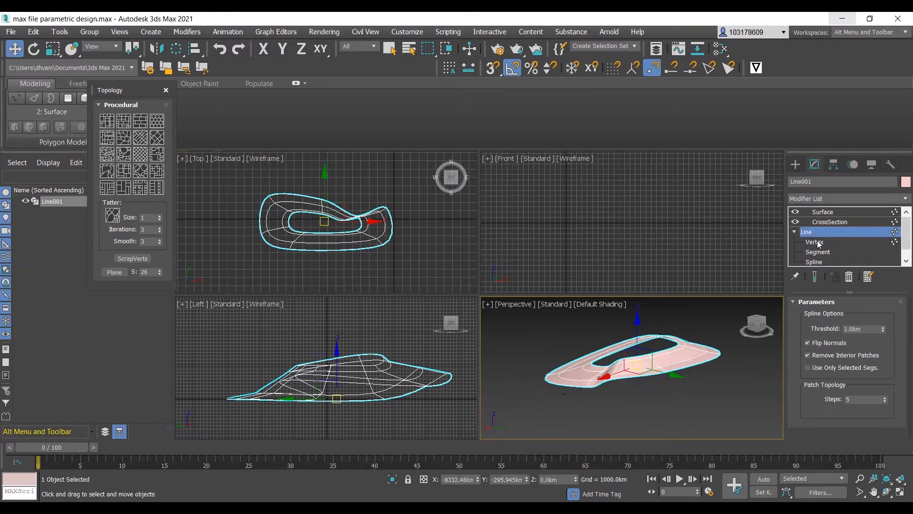
left_click(821, 242)
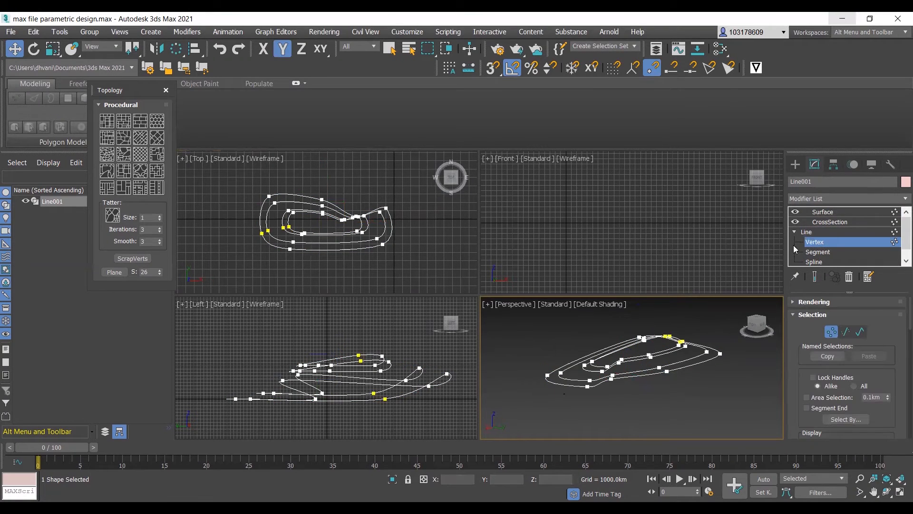
scroll(347, 214, "up", 5)
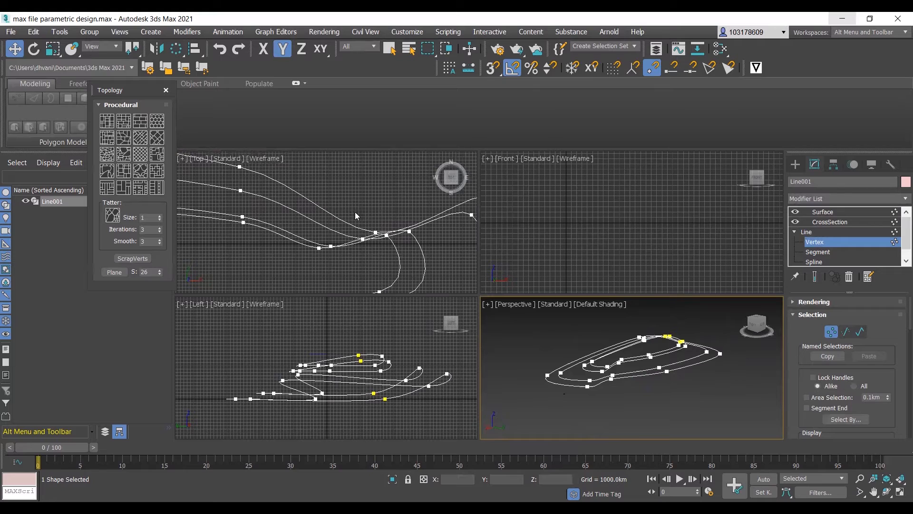
scroll(381, 233, "up", 3)
left_click(379, 239)
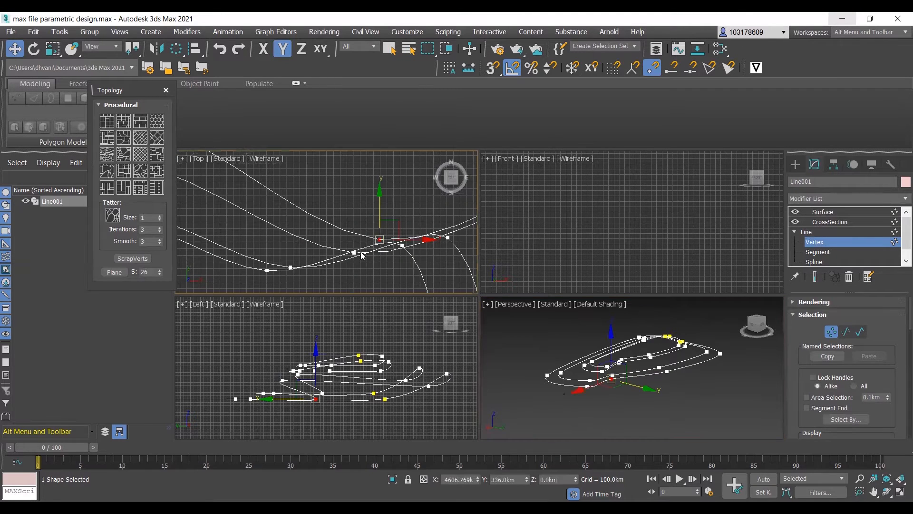
left_click(354, 252)
scroll(340, 265, "down", 3)
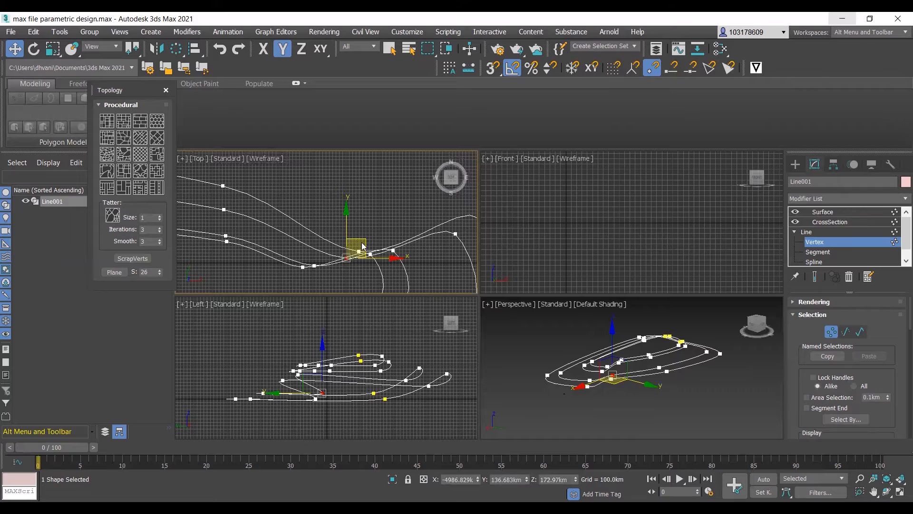
left_click(359, 251)
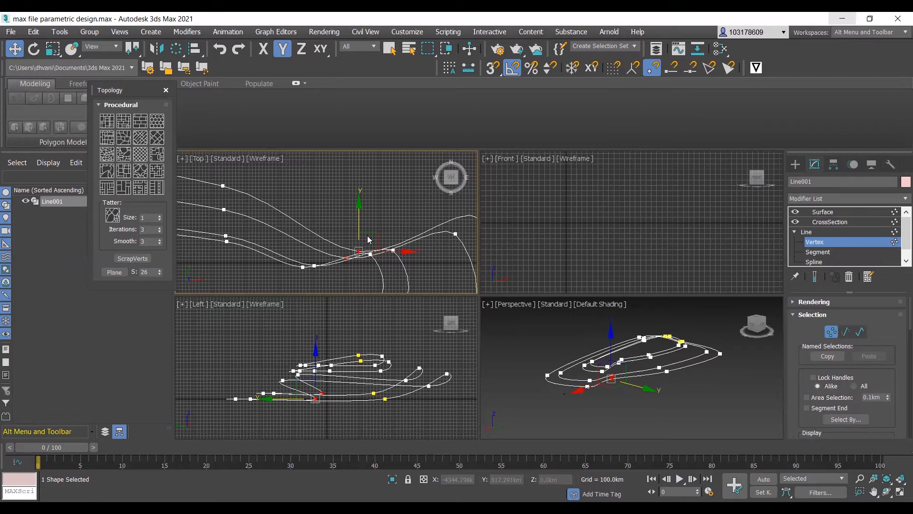
left_click_drag(360, 217, 355, 209)
scroll(344, 271, "down", 4)
scroll(360, 248, "up", 2)
scroll(374, 220, "down", 2)
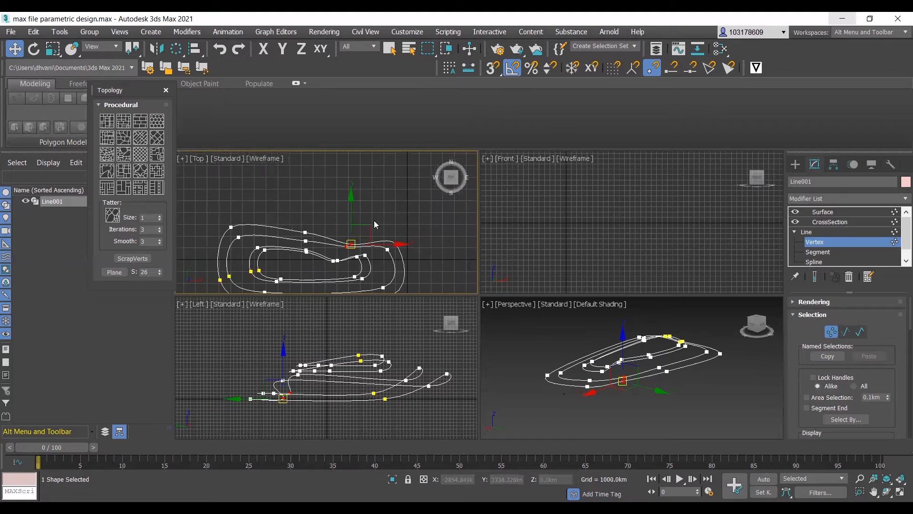
- Raise the same two outer vertices at the dip in the Left view
scroll(293, 397, "up", 2)
left_click(279, 368)
left_click_drag(278, 364, 263, 346)
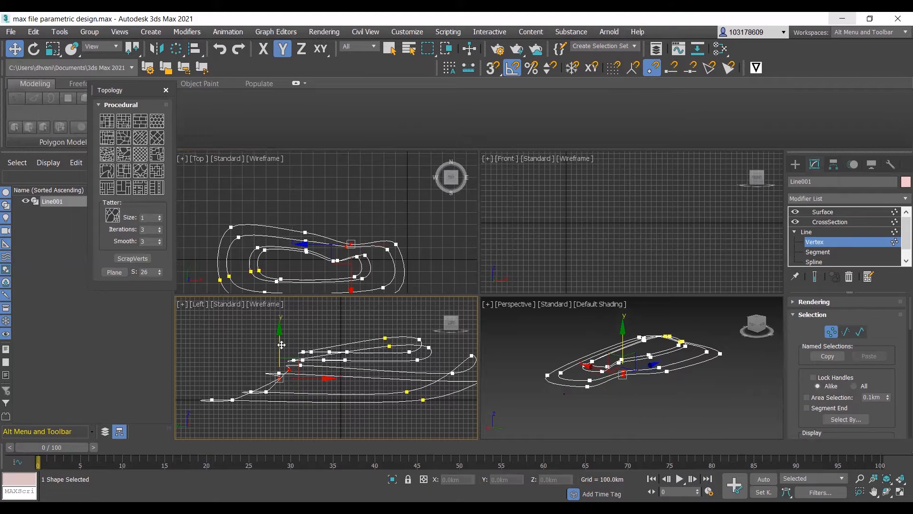
- Return to the Surface modifier and examine the reshaped dip from the side in the Perspective view
left_click(570, 409)
left_click(838, 212)
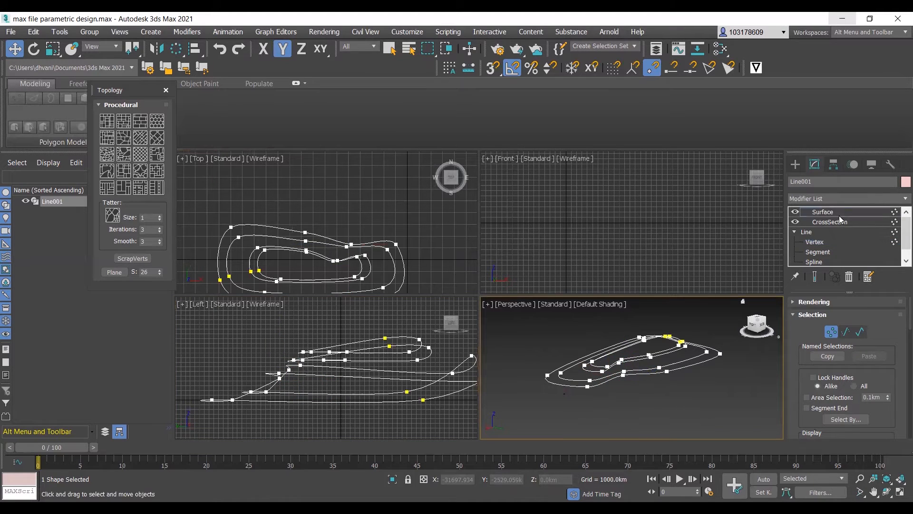
middle_click_drag(618, 404, 698, 395, "alt")
scroll(629, 378, "down", 5)
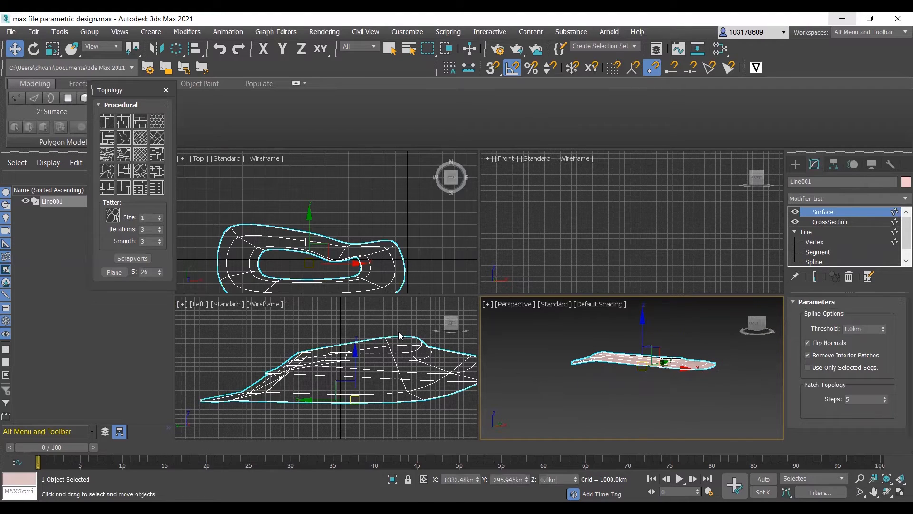
- Scale the surfaced object vertically in the Left view to about 335 percent
scroll(366, 211, "down", 3)
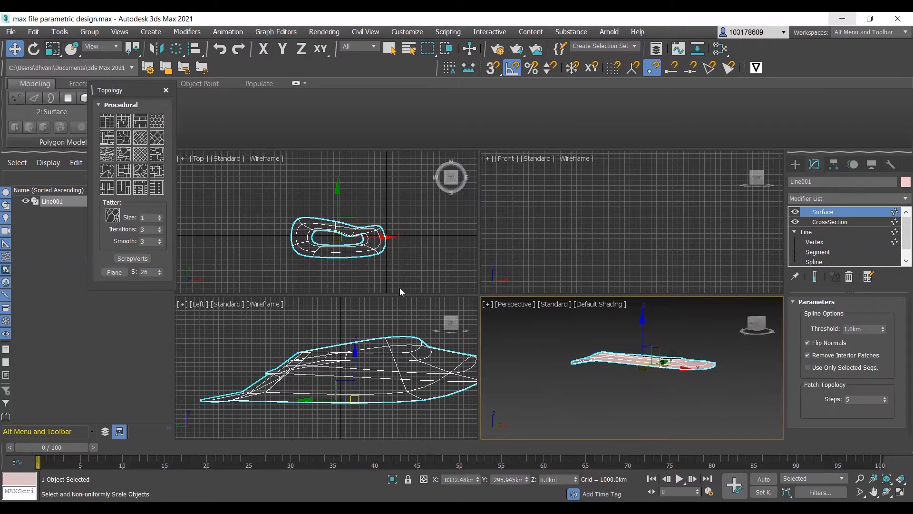
key("r")
scroll(362, 284, "down", 3)
scroll(353, 349, "up", 2)
scroll(353, 357, "down", 2)
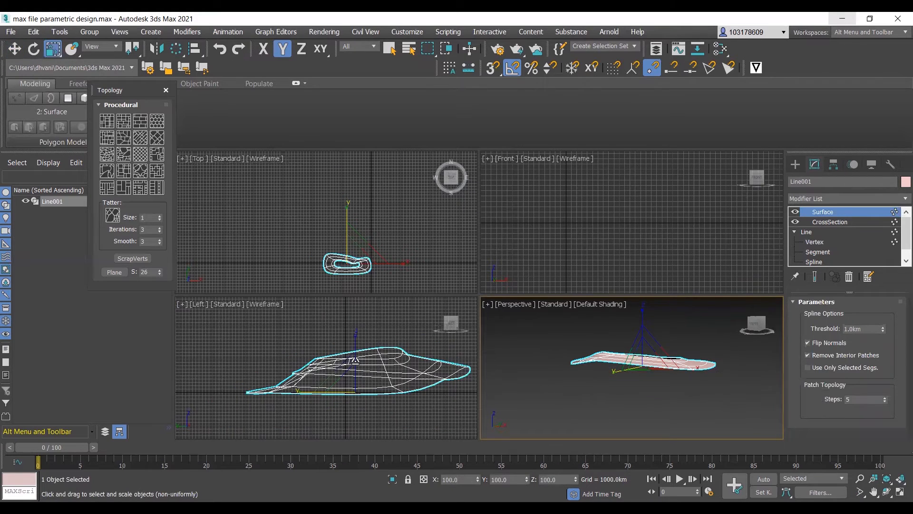
left_click(354, 359)
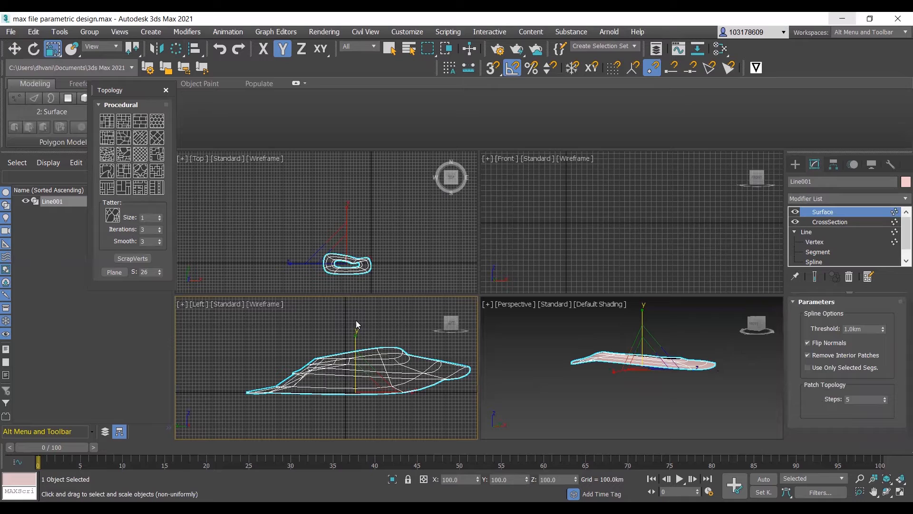
left_click_drag(354, 341, 361, 255)
scroll(613, 397, "down", 3)
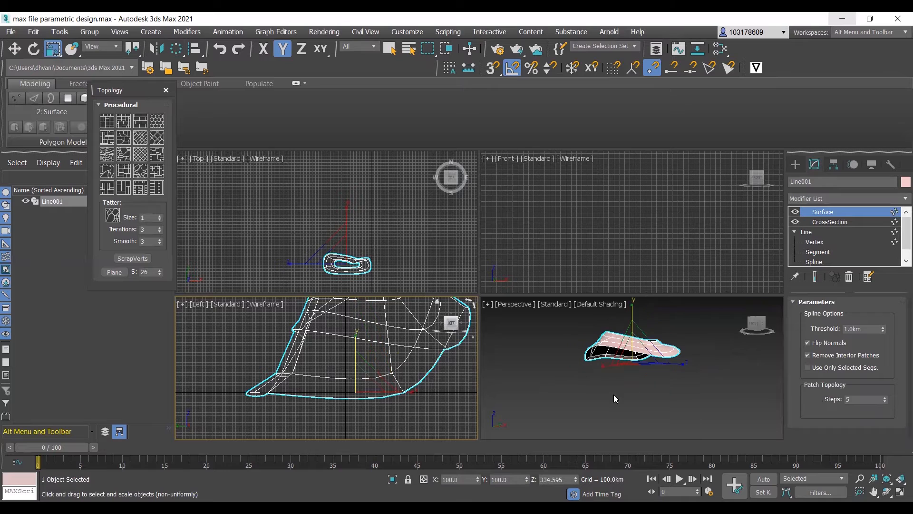
- Reselect the surfaced object, stretch it along Y in the Top view to about 194 percent, and check the shape in Perspective
left_click(613, 397)
mouse_move(609, 372)
middle_mouse_down("alt")
mouse_move(667, 408)
mouse_move(771, 388)
mouse_move(685, 401)
mouse_move(726, 404)
mouse_move(612, 361)
middle_mouse_up("alt")
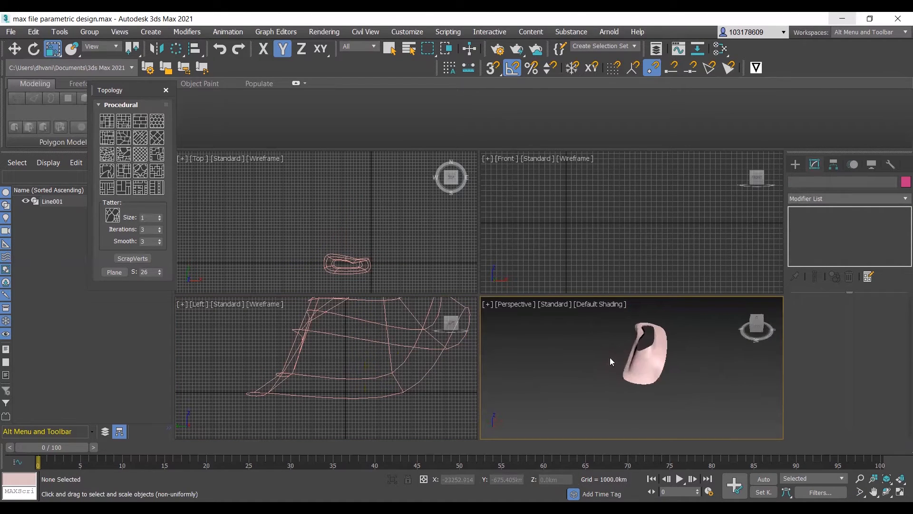
scroll(616, 371, "down", 3)
scroll(344, 263, "up", 2)
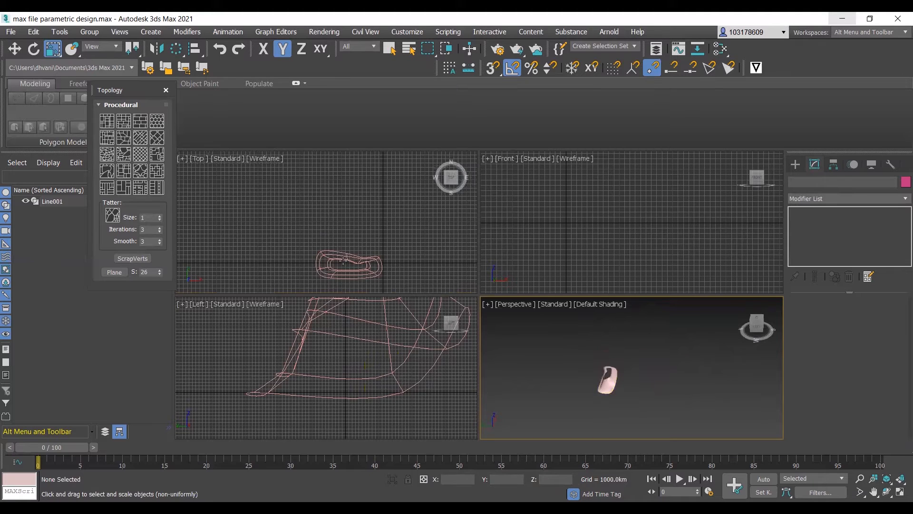
left_click(344, 260)
left_click_drag(350, 224, 347, 186)
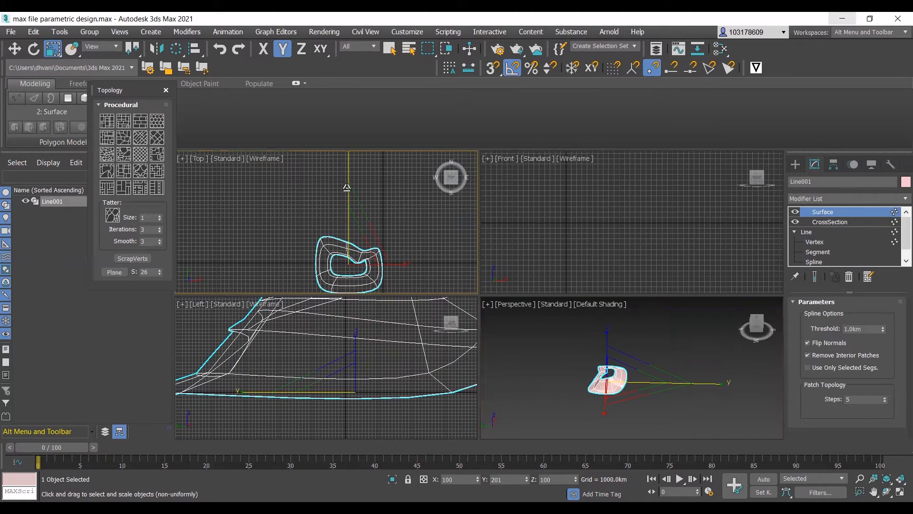
left_click(529, 364)
scroll(608, 393, "up", 5)
middle_click_drag(628, 393, 718, 381, "alt")
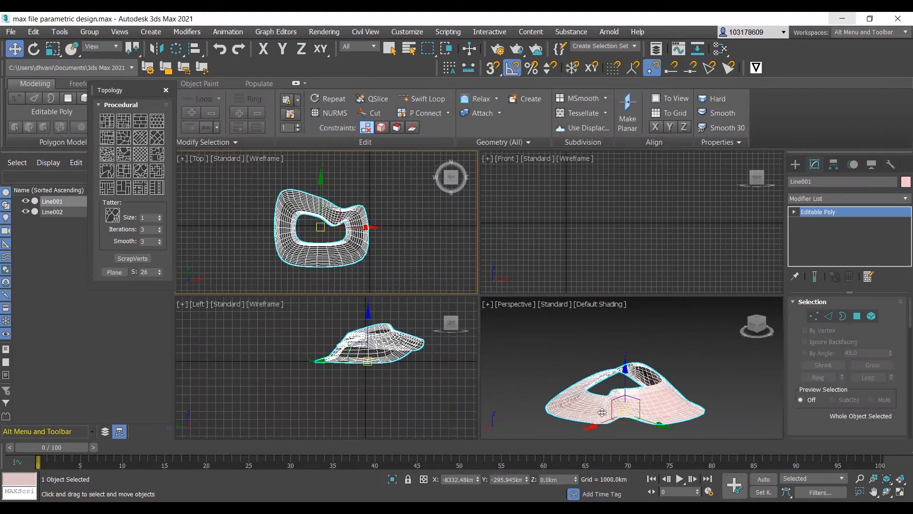
- Go to the Editable Poly's Polygon level, select one polygon on the ring's upper side and grow the selection once
scroll(602, 412, "up", 5)
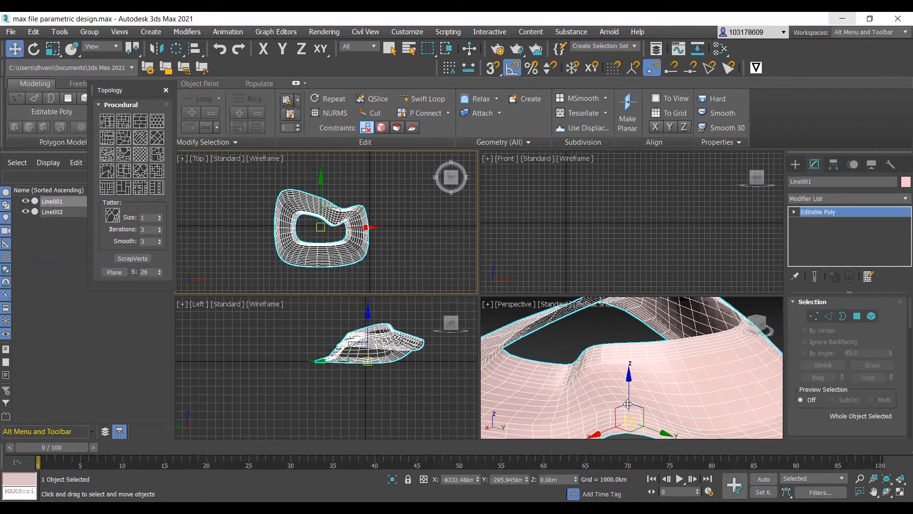
left_click(794, 211)
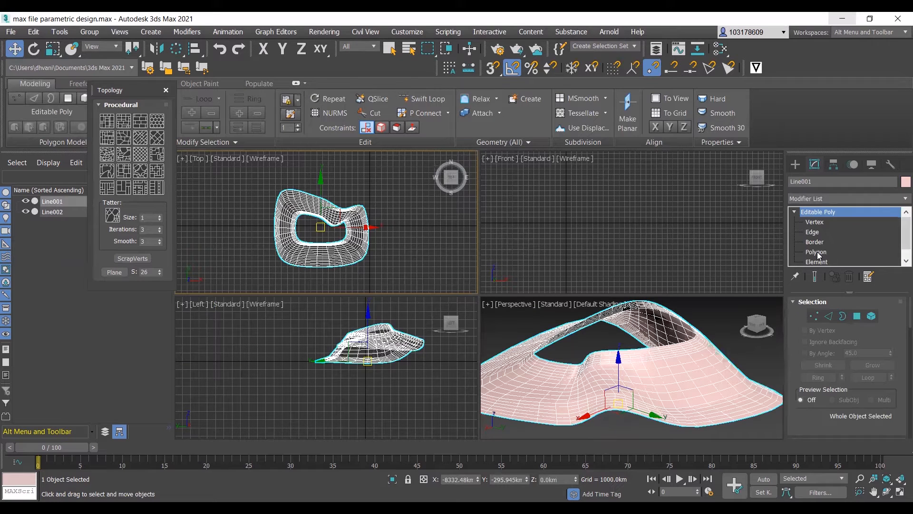
left_click(816, 252)
left_click(664, 379)
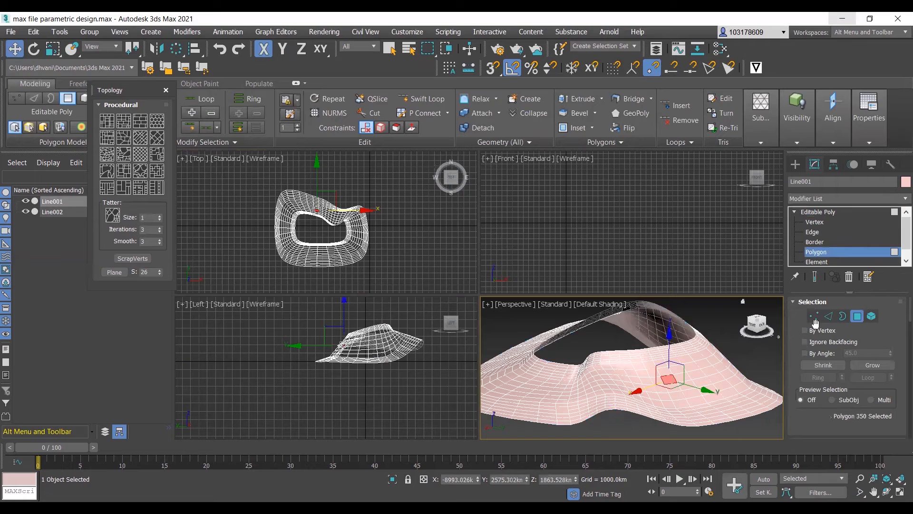
left_click(867, 366)
- Add a block of six polygons on the opposite, lower side of the ring to the polygon selection
mouse_move(665, 376)
middle_mouse_down("alt")
mouse_move(552, 369)
mouse_move(670, 369)
mouse_move(680, 381)
middle_mouse_up("alt")
scroll(680, 428, "up", 3)
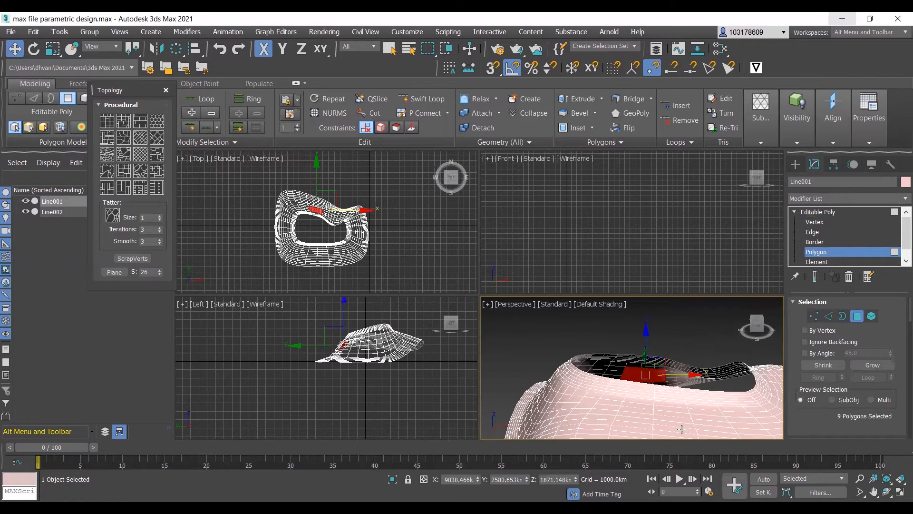
scroll(659, 365, "down", 4)
scroll(685, 410, "up", 3)
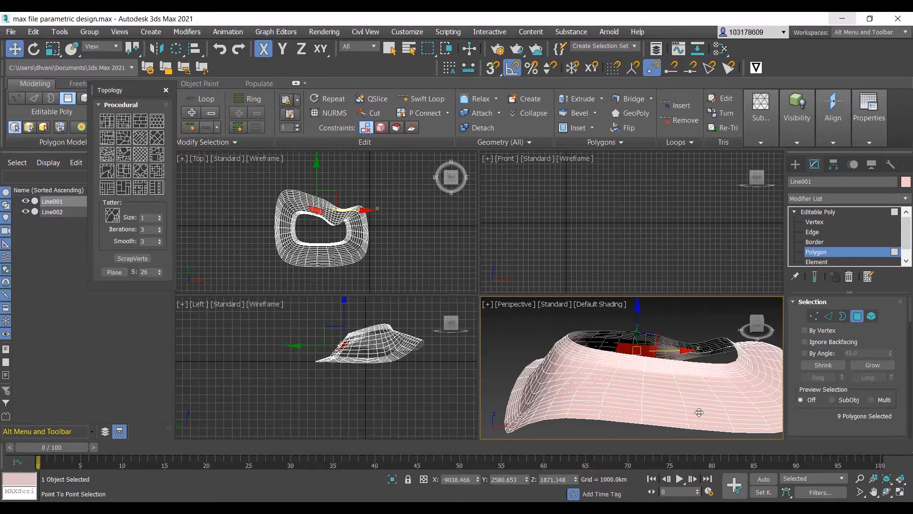
left_click(699, 413, "ctrl")
left_click(678, 412, "ctrl")
left_click(681, 417, "ctrl")
left_click(698, 419, "ctrl")
left_click(707, 411, "ctrl")
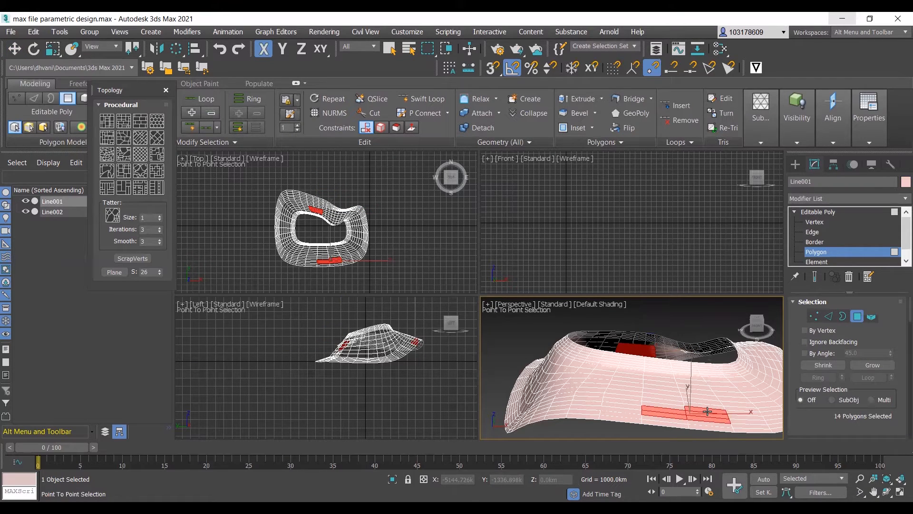
left_click(677, 408, "ctrl")
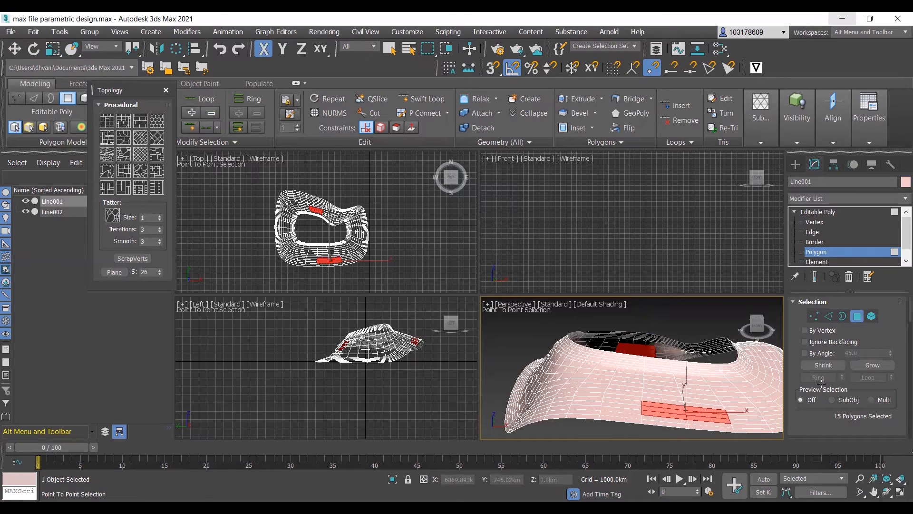
key("w")
scroll(827, 381, "down", 5)
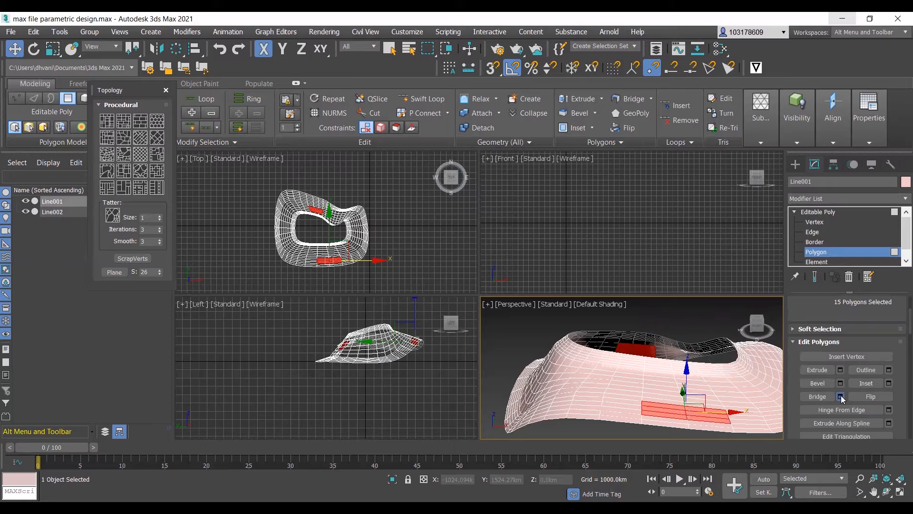
- Start a polygon Bridge between the two selected blocks, with 12 segments, a bias of 8.0 and a smooth value of 8.285
left_click(841, 396)
scroll(572, 360, "down", 2)
mouse_move(572, 361)
middle_mouse_down("alt")
mouse_move(571, 331)
mouse_move(563, 367)
middle_mouse_up("alt")
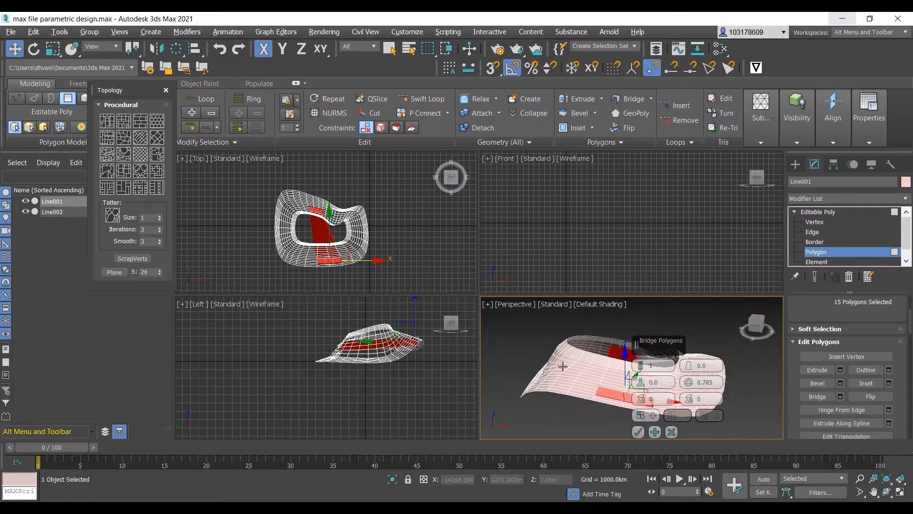
scroll(631, 391, "up", 2)
left_click_drag(640, 367, 634, 342)
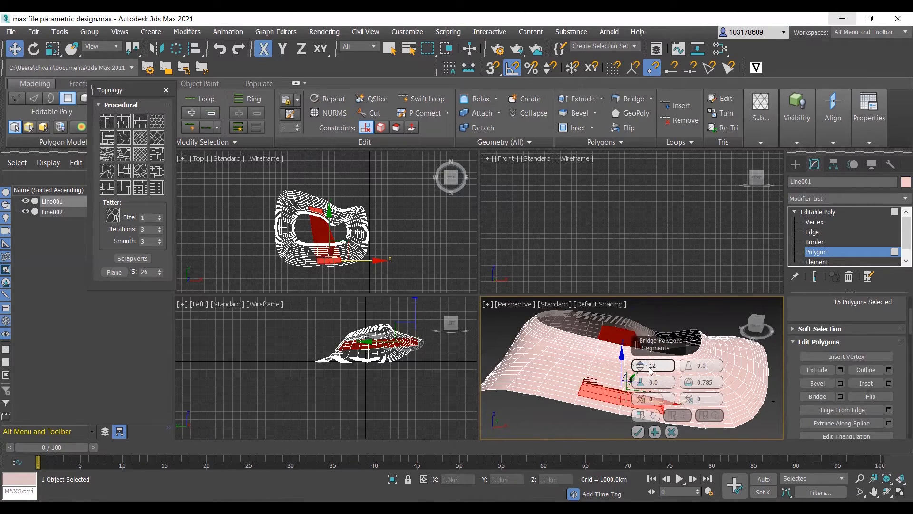
left_click_drag(637, 370, 641, 371)
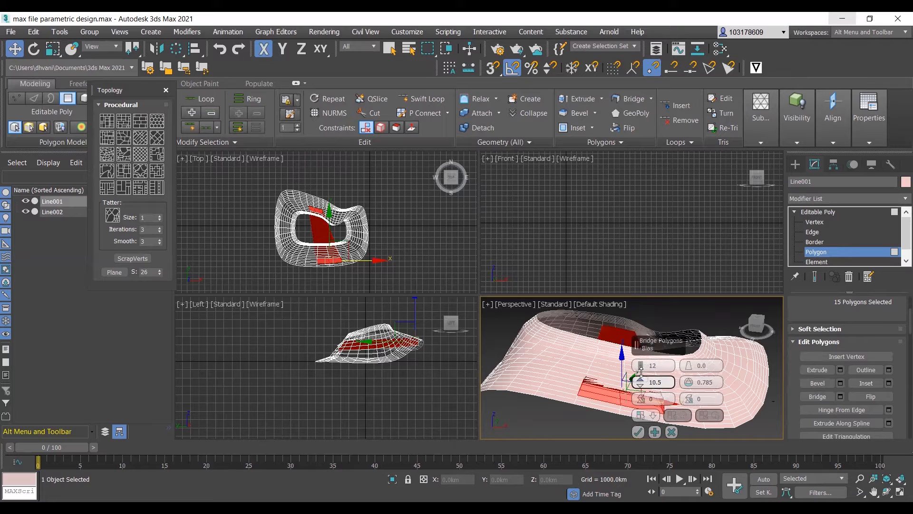
mouse_move(689, 366)
left_mouse_down()
mouse_move(687, 357)
mouse_move(693, 373)
left_mouse_up()
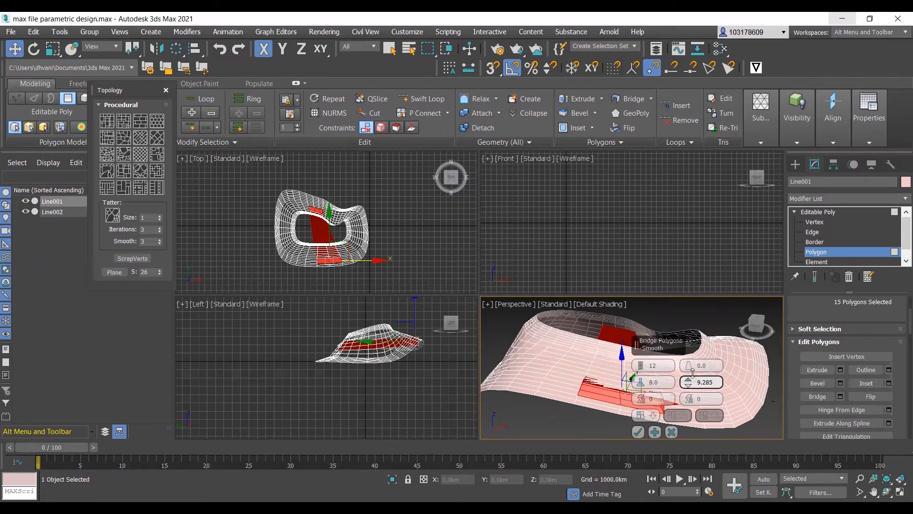
middle_click_drag(634, 374, 594, 378, "alt")
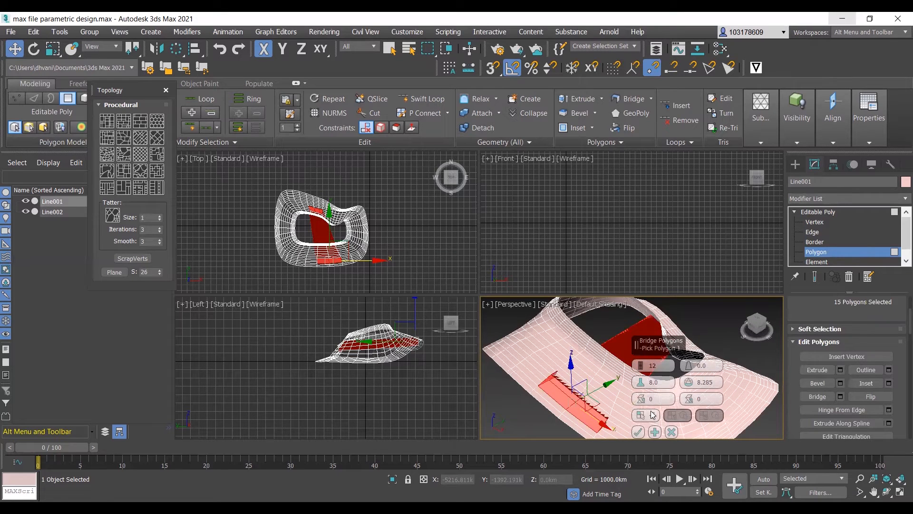
- Set the bridge's twist 1 to 1, smooth to 0.0, taper to -1.0 and twist 2 to 3, and accept the bridge
left_click_drag(638, 393, 694, 402)
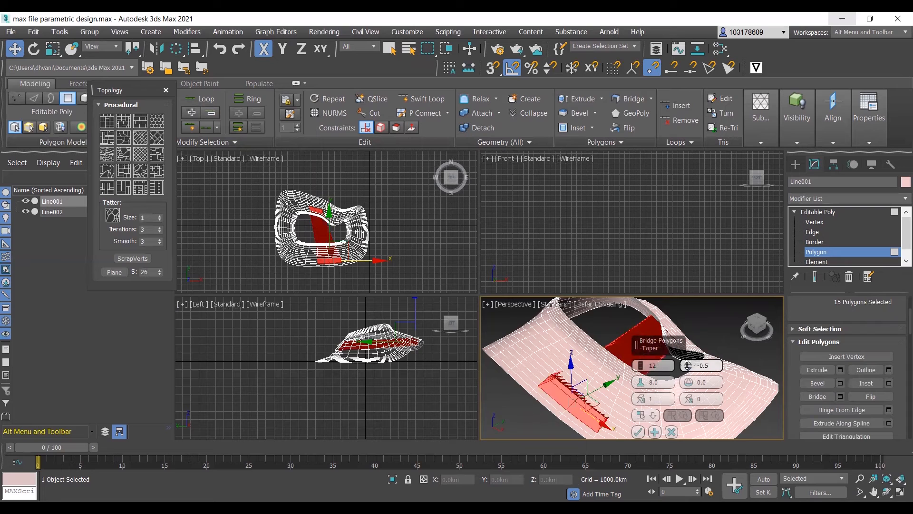
left_click_drag(689, 366, 689, 367)
middle_click_drag(542, 377, 582, 379, "alt")
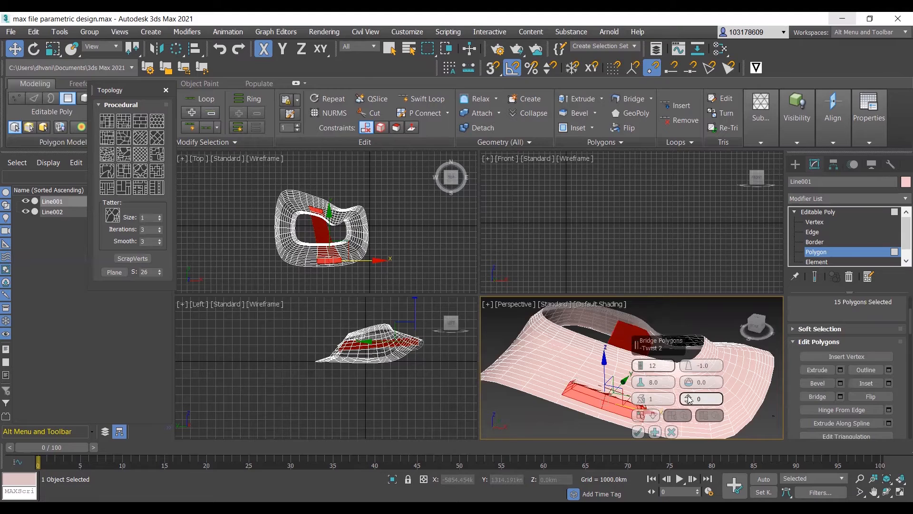
mouse_move(691, 399)
left_mouse_down()
mouse_move(687, 385)
mouse_move(694, 390)
left_mouse_up()
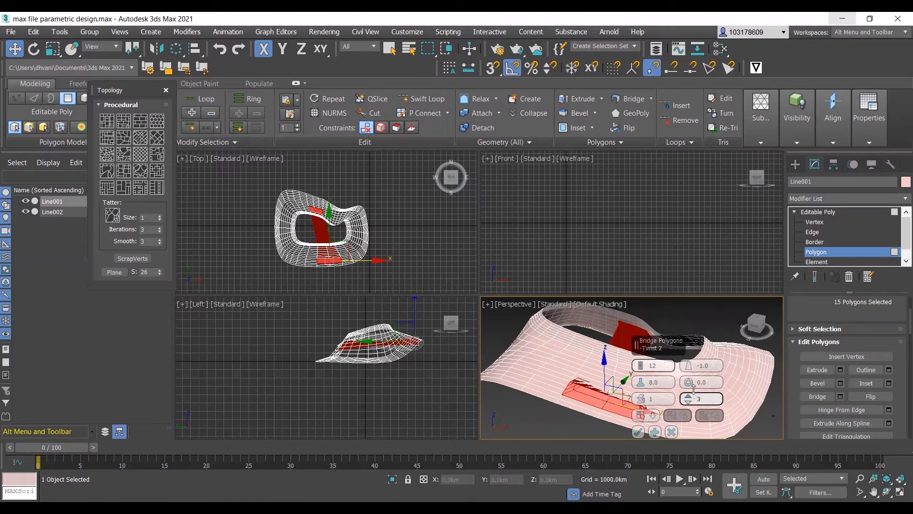
middle_click_drag(591, 373, 595, 421, "alt")
scroll(594, 421, "up", 3)
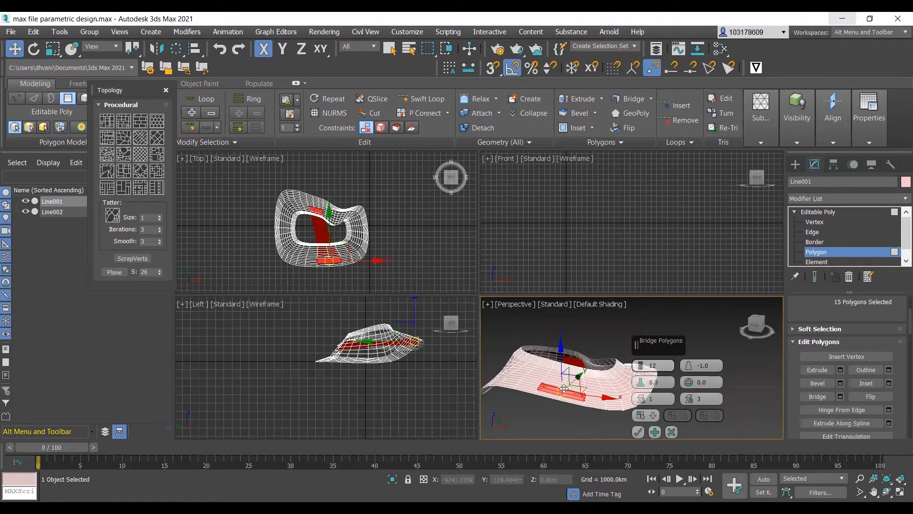
scroll(628, 428, "down", 2)
left_click(638, 432)
- Select a small block of four adjacent polygons on one side of the ring for a second bridge
middle_click_drag(541, 393, 610, 379, "alt")
scroll(588, 383, "up", 2)
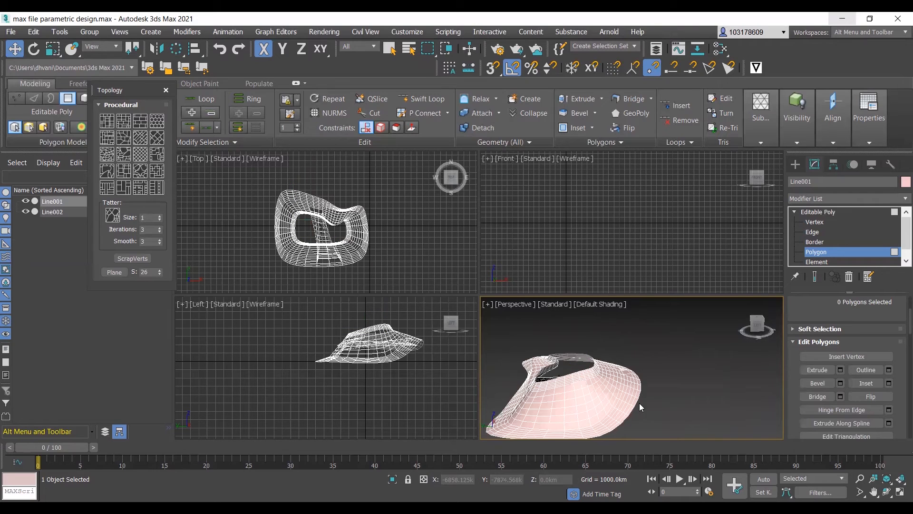
middle_click_drag(640, 404, 644, 435, "alt")
scroll(644, 431, "up", 5)
left_click(667, 400)
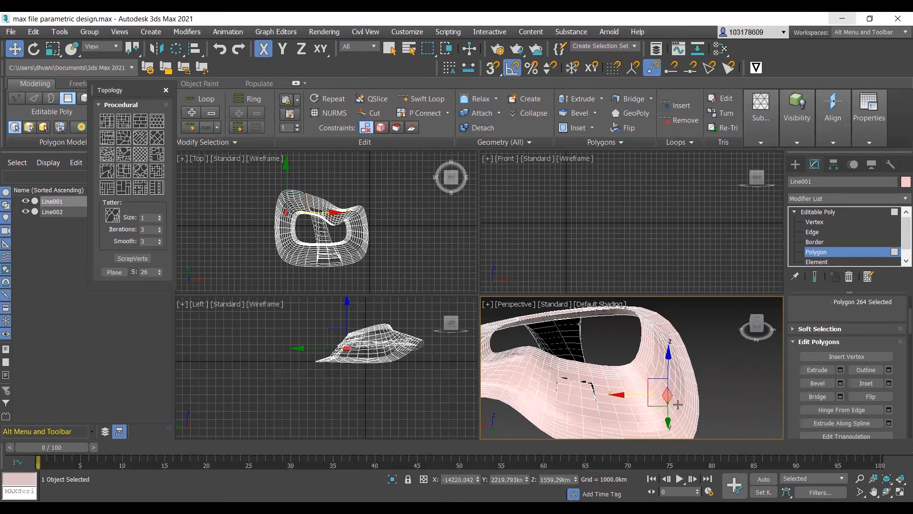
left_click(666, 411, "ctrl")
left_click(661, 404, "ctrl")
- Add four adjacent polygons on the opposite side of the ring to the polygon selection
scroll(590, 385, "down", 3)
middle_click_drag(571, 382, 624, 396)
middle_click_drag(624, 395, 617, 366, "alt")
scroll(614, 364, "up", 3)
left_click(664, 393, "ctrl")
left_click(646, 391, "ctrl")
left_click(660, 397, "ctrl")
left_click(644, 397, "ctrl")
scroll(669, 401, "down", 3)
middle_click_drag(679, 402, 595, 403, "alt")
- Bridge the two four-polygon blocks across the opening with 12 segments, taper -1.0, bias 8.0 and smooth 0.0
left_click(840, 396)
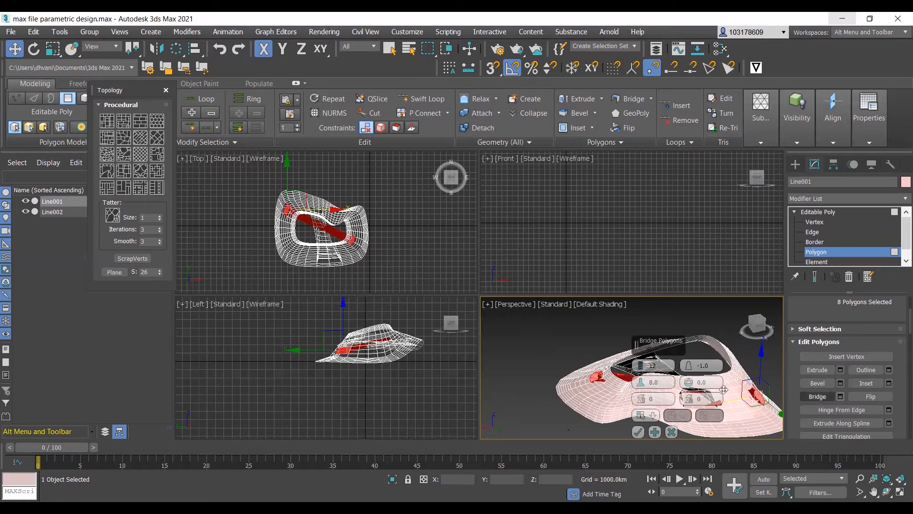
scroll(685, 400, "up", 5)
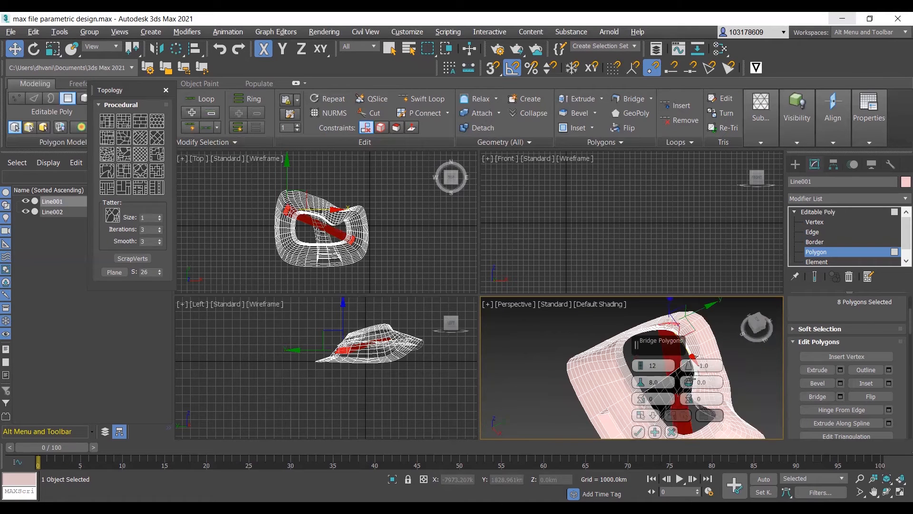
left_click(639, 431)
middle_click_drag(685, 394, 634, 396, "alt")
- Go to the Editable Poly's Edge level and select one edge loop running along the ring's surface
left_click(655, 362)
scroll(655, 362, "up", 3)
scroll(655, 366, "down", 6)
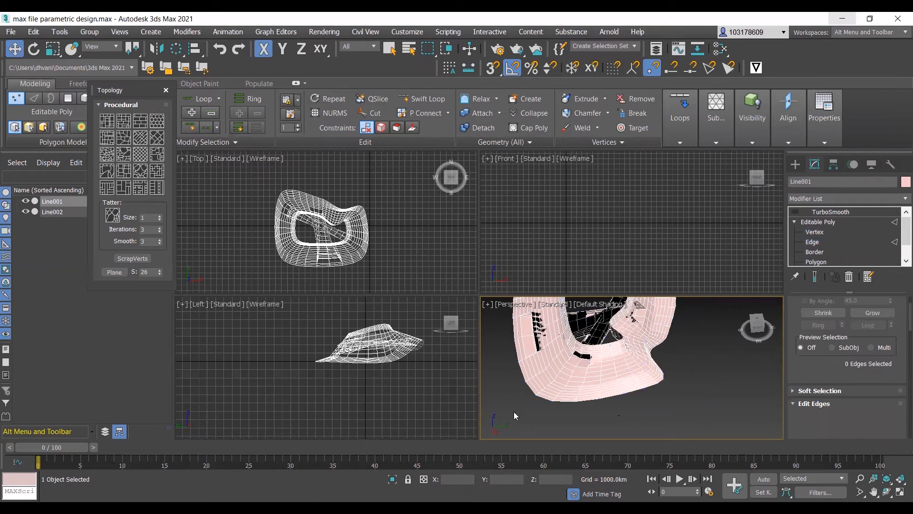
key("2")
double_click(565, 357)
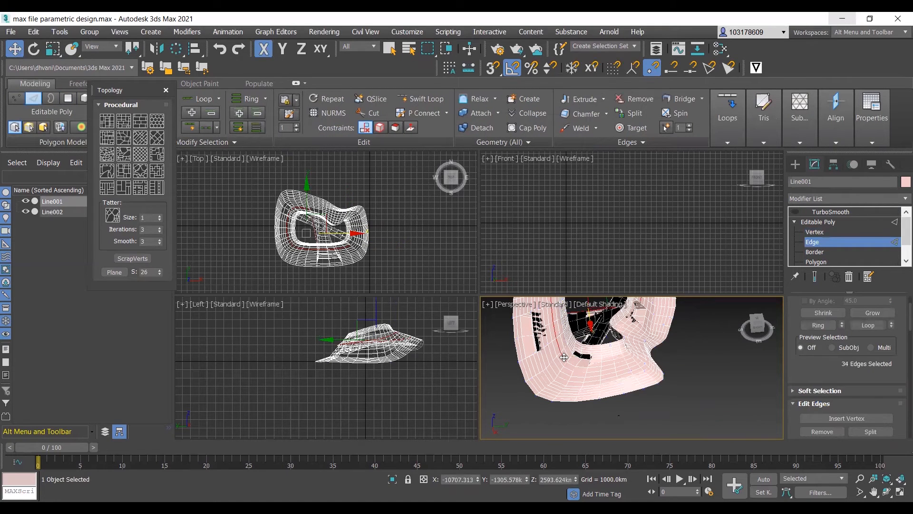
left_click(881, 326)
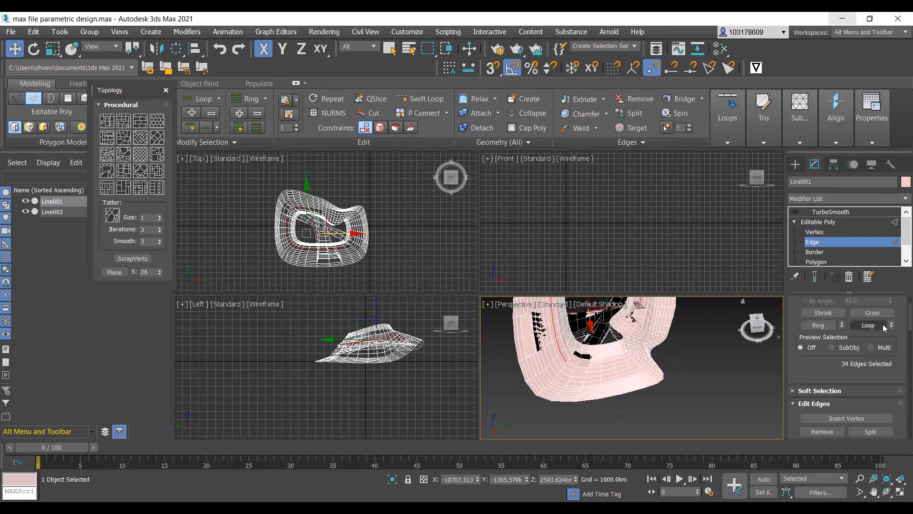
- Add one edge from each neighbouring row, working outward and inward across the ring's surface, to the edge selection
scroll(555, 371, "up", 4)
left_click(564, 351, "ctrl")
left_click(556, 356, "ctrl")
left_click(546, 358, "ctrl")
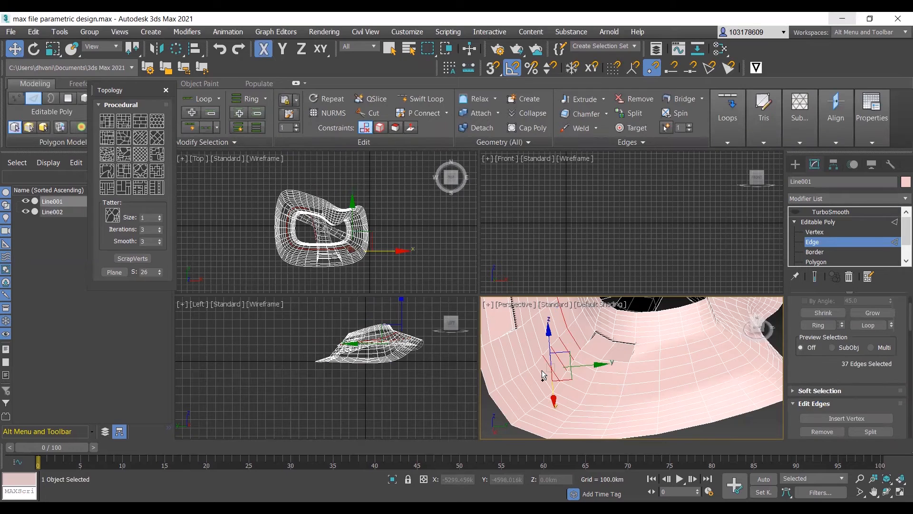
left_click(540, 380, "ctrl")
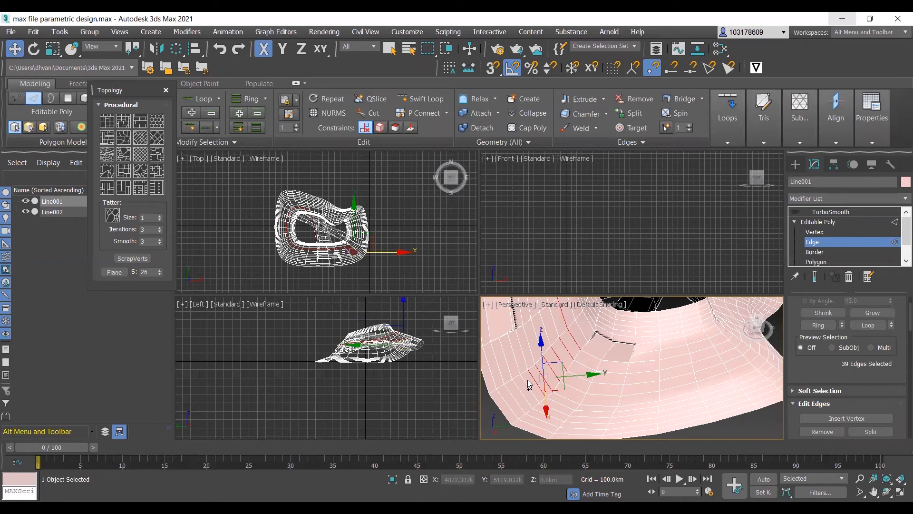
left_click(525, 385, "ctrl")
left_click(517, 390, "ctrl")
left_click(510, 392, "ctrl")
left_click(505, 401, "ctrl")
left_click(579, 325, "ctrl")
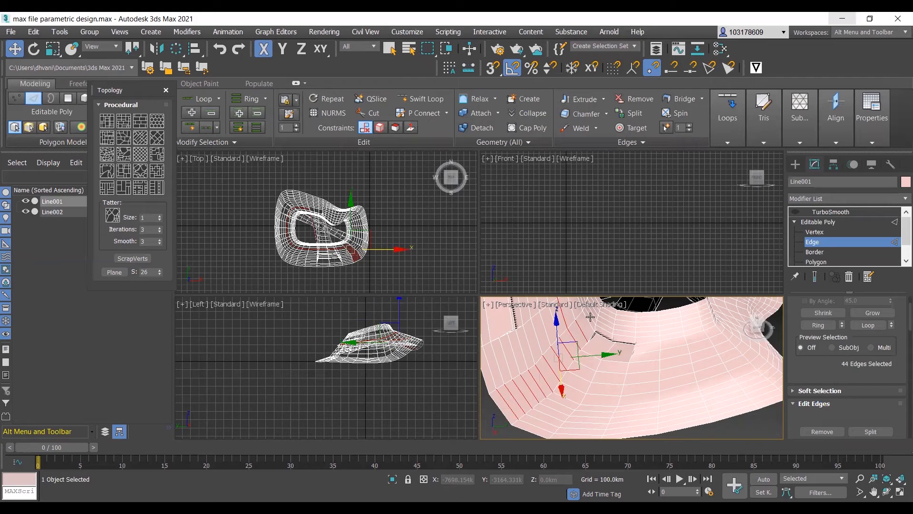
left_click(588, 317, "ctrl")
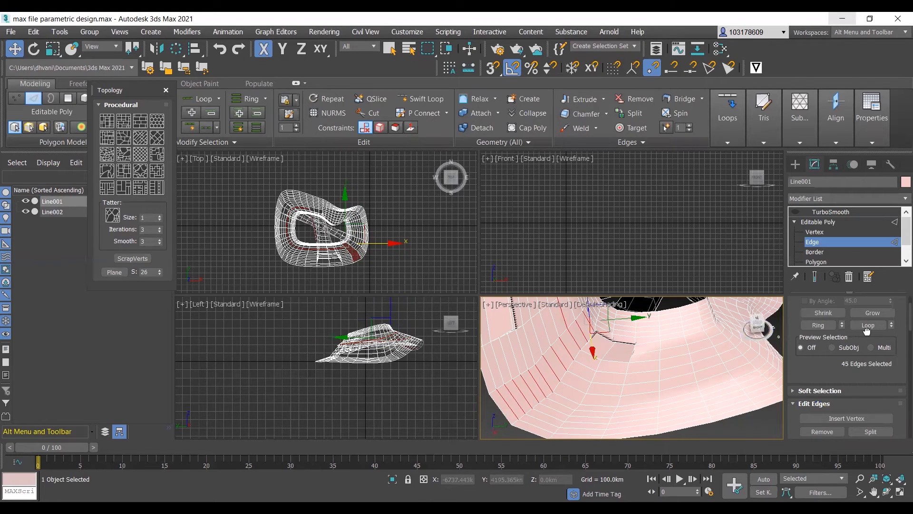
scroll(664, 387, "down", 5)
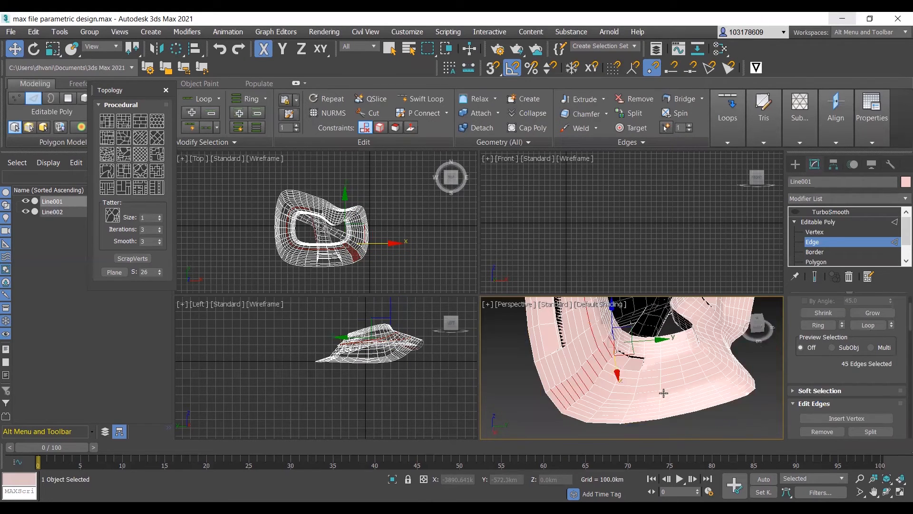
- Expand the selected edges into full edge loops around the ring and check them in Perspective
left_click(868, 325)
scroll(709, 394, "down", 3)
middle_click_drag(707, 391, 656, 385, "alt")
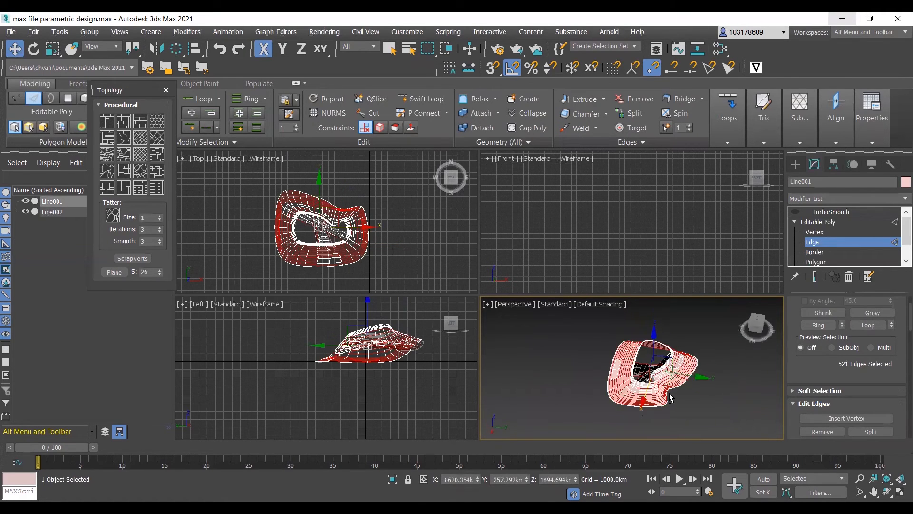
scroll(656, 384, "up", 4)
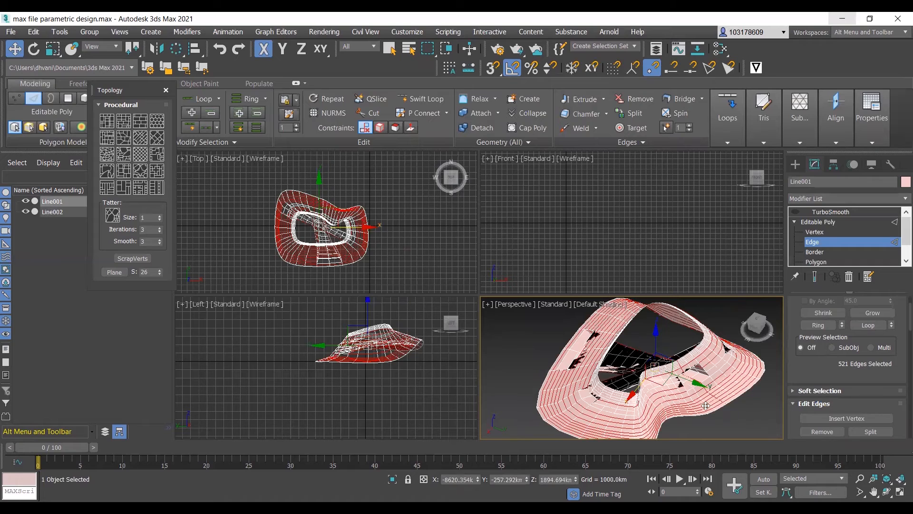
- Extrude the selected edge loops with a height of 10.0 km and a width of 3.0 km
scroll(841, 399, "down", 3)
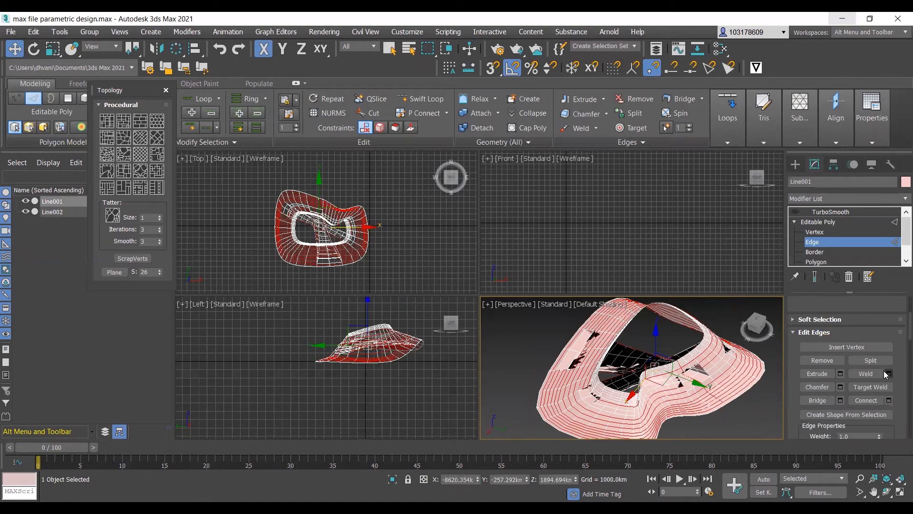
left_click(841, 373)
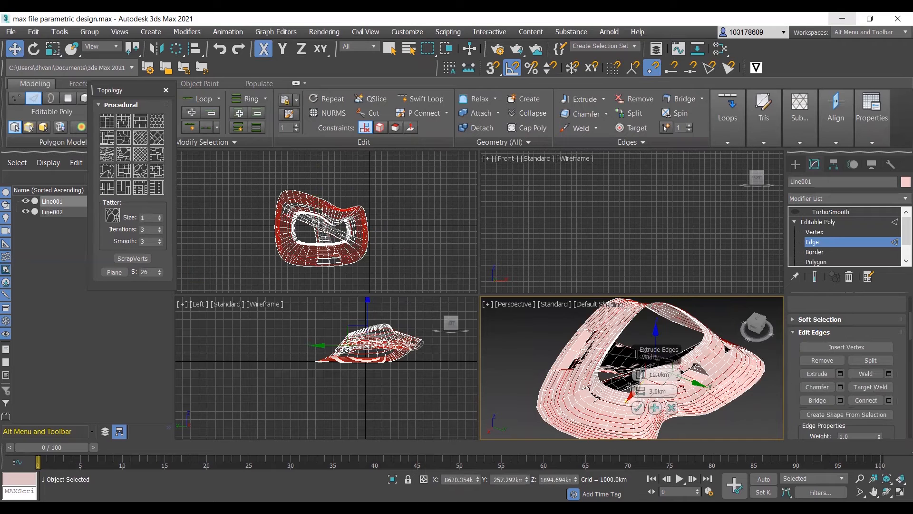
scroll(705, 357, "up", 5)
scroll(705, 357, "up", 4)
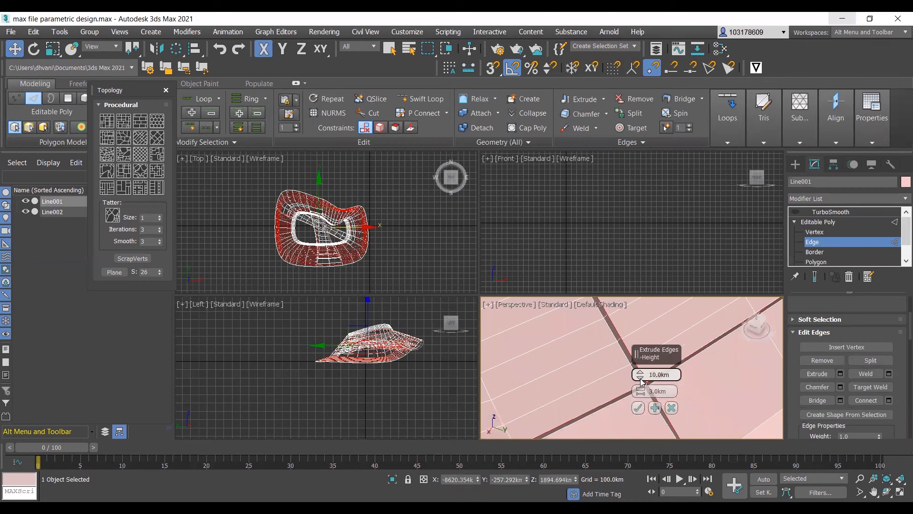
scroll(616, 342, "down", 2)
scroll(530, 381, "down", 5)
scroll(635, 366, "up", 4)
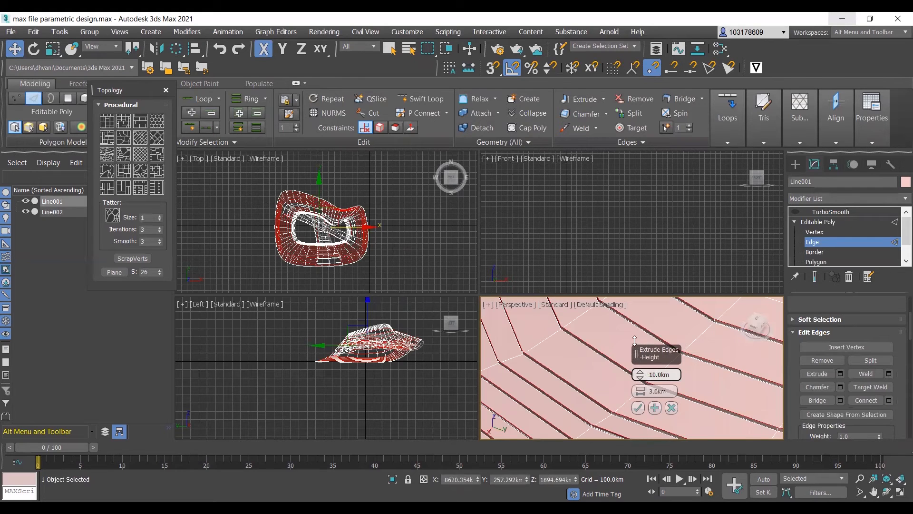
left_click_drag(636, 341, 643, 399)
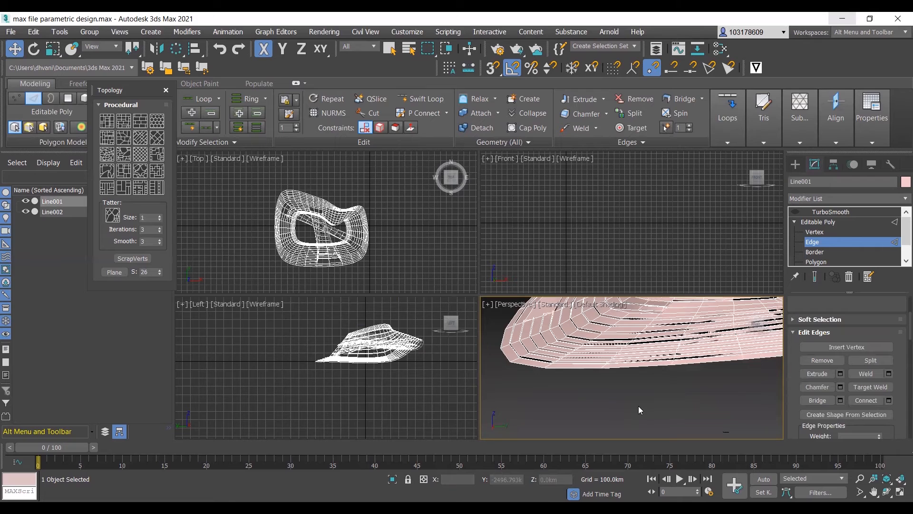
- Examine the extruded grooves and the bridged openings of the ring from several angles in Perspective
scroll(692, 365, "down", 3)
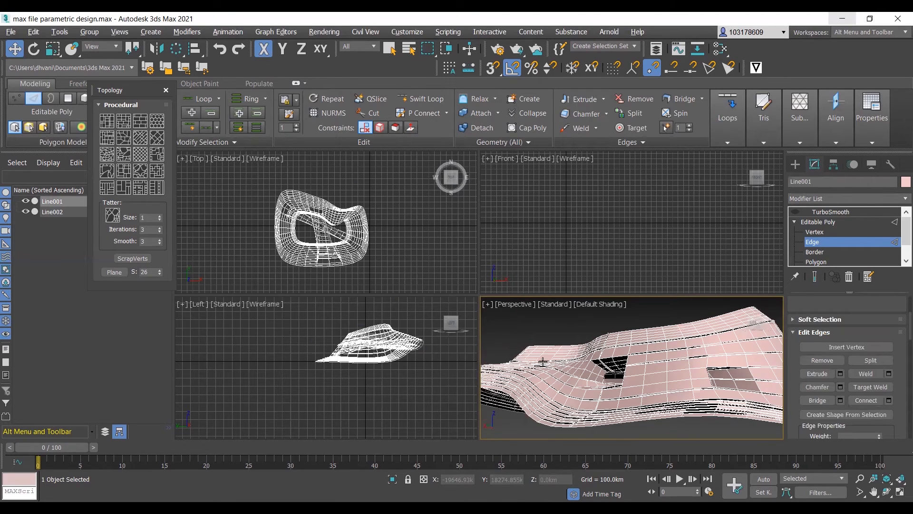
middle_click_drag(542, 363, 519, 351, "alt")
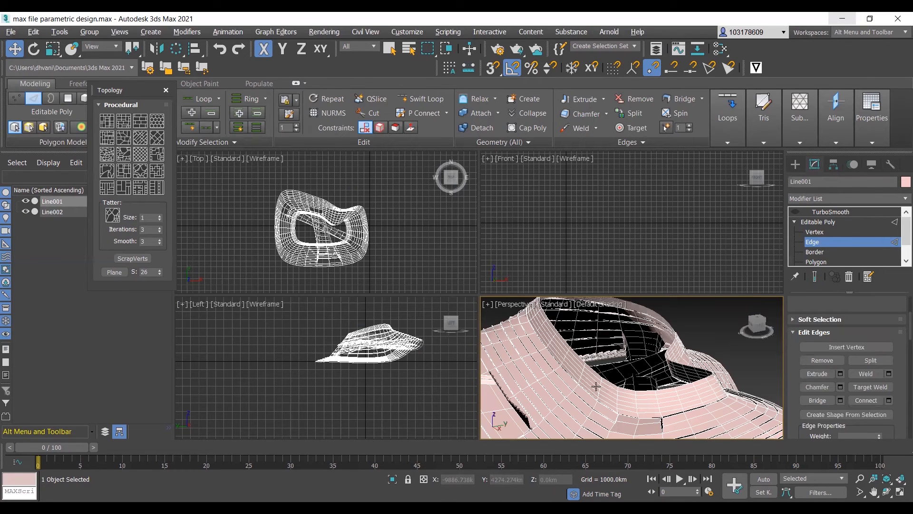
scroll(628, 349, "up", 5)
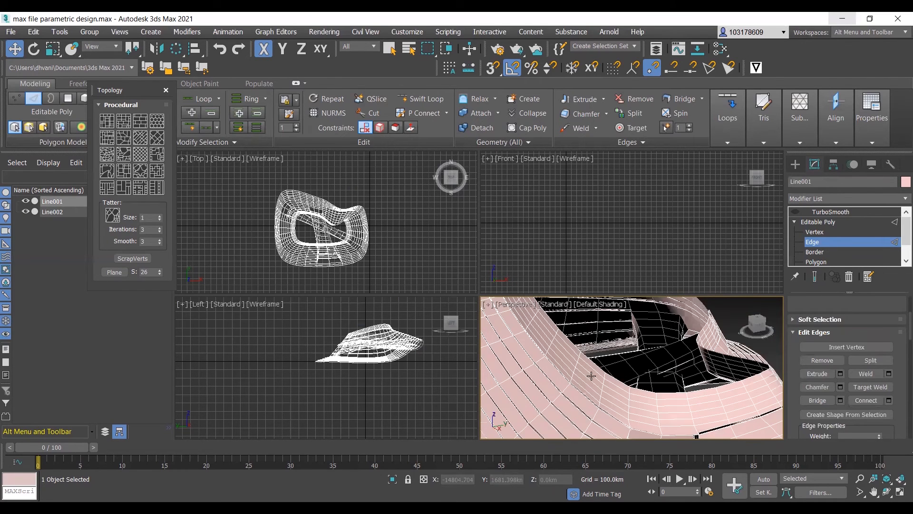
scroll(591, 376, "down", 5)
scroll(624, 384, "up", 5)
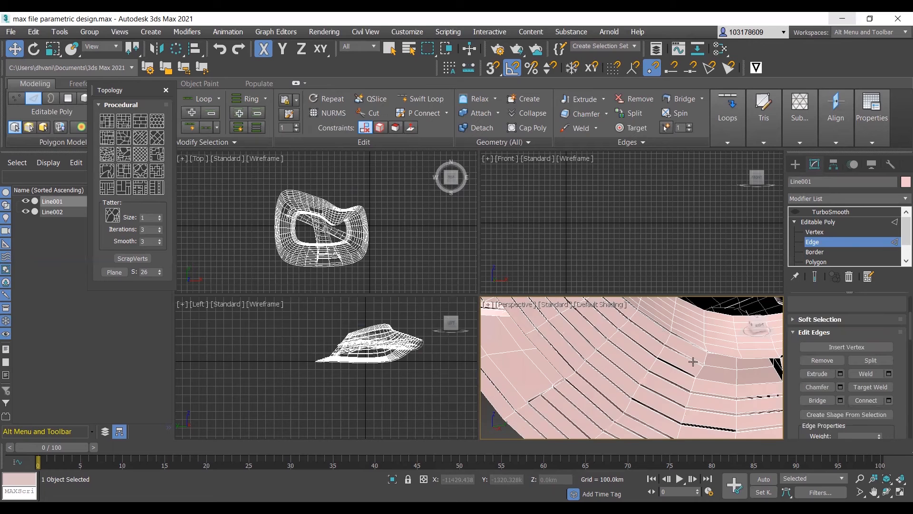
scroll(625, 364, "up", 4)
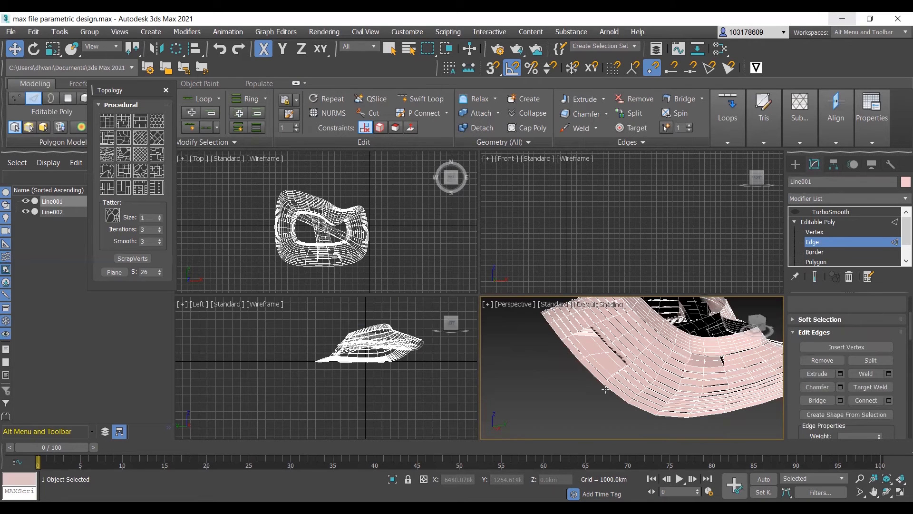
scroll(645, 397, "down", 6)
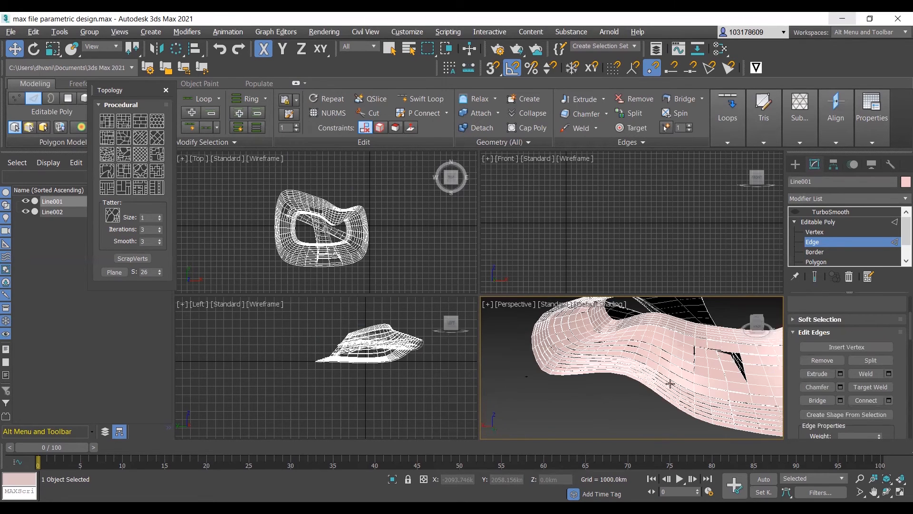
middle_click_drag(670, 383, 626, 393, "alt")
scroll(680, 378, "down", 3)
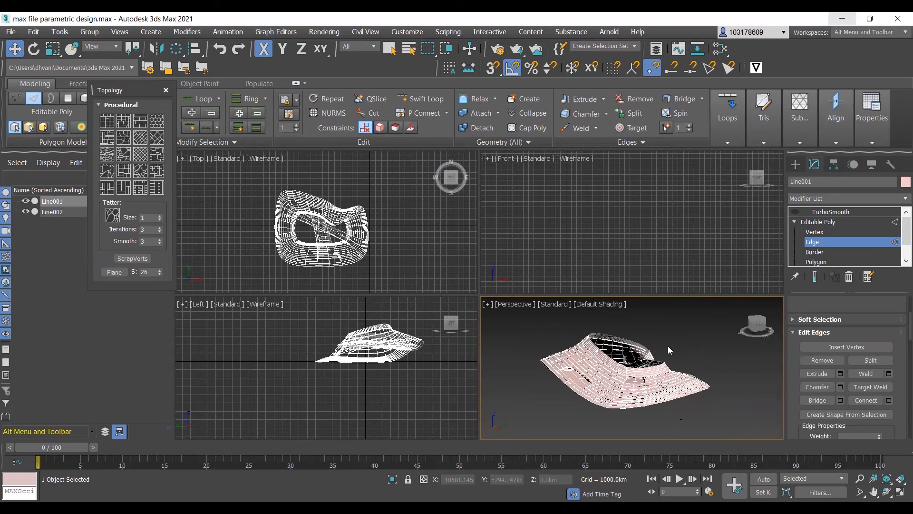
- Switch to polygon editing and delete the first unwanted bridge polygons seen through the ring's side opening
scroll(610, 383, "up", 2)
scroll(605, 387, "up", 2)
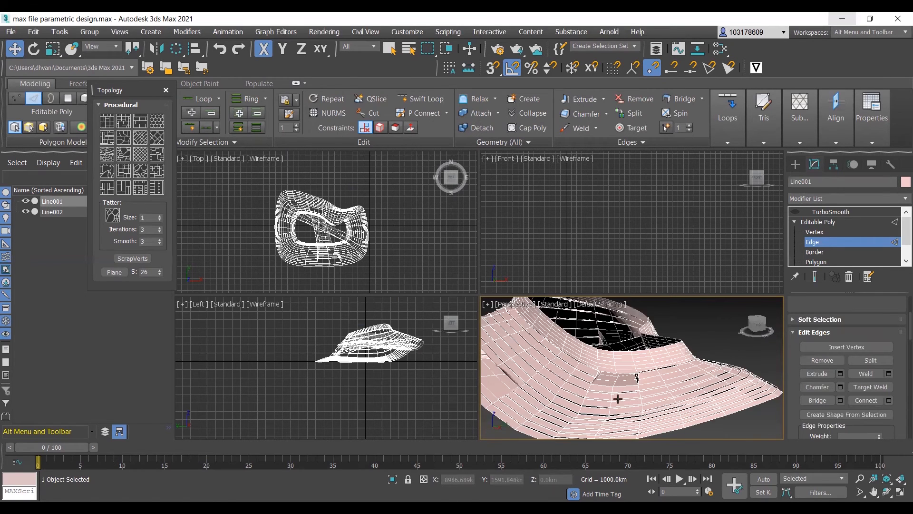
middle_click_drag(618, 399, 549, 403, "alt")
scroll(661, 390, "down", 3)
middle_click_drag(661, 390, 550, 377, "alt")
middle_click_drag(718, 324, 700, 272, "alt")
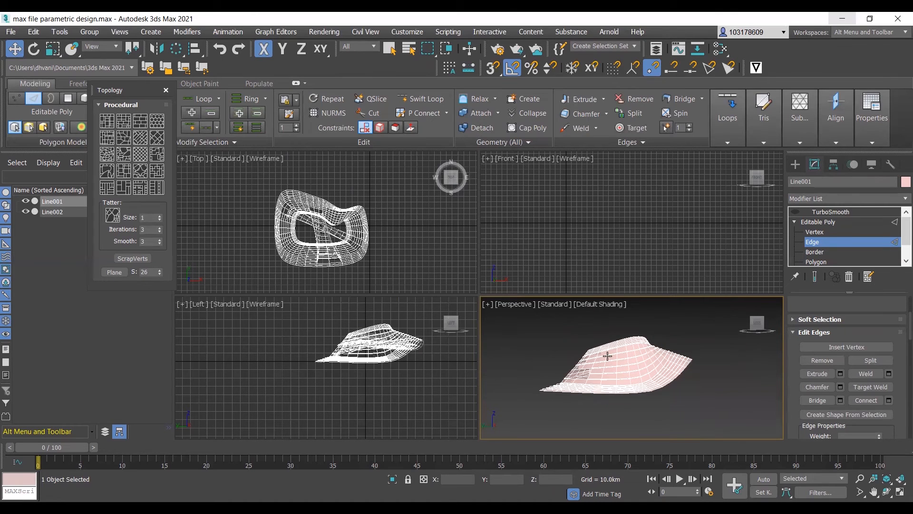
middle_click_drag(554, 385, 552, 366, "alt")
scroll(607, 368, "up", 3)
middle_click_drag(621, 371, 807, 367, "alt")
scroll(686, 381, "up", 3)
left_click(642, 355)
key("4")
left_click(672, 362)
key("Delete")
left_click(669, 363)
key("Delete")
- Delete the next unwanted polygons deeper inside the ring's bridged passage, one at a time
left_click(645, 354)
key("Delete")
left_click(649, 355)
key("Delete")
left_click(650, 352)
key("Delete")
scroll(648, 351, "up", 2)
left_click(648, 353)
key("Delete")
left_click(624, 357)
left_click(622, 356)
key("Delete")
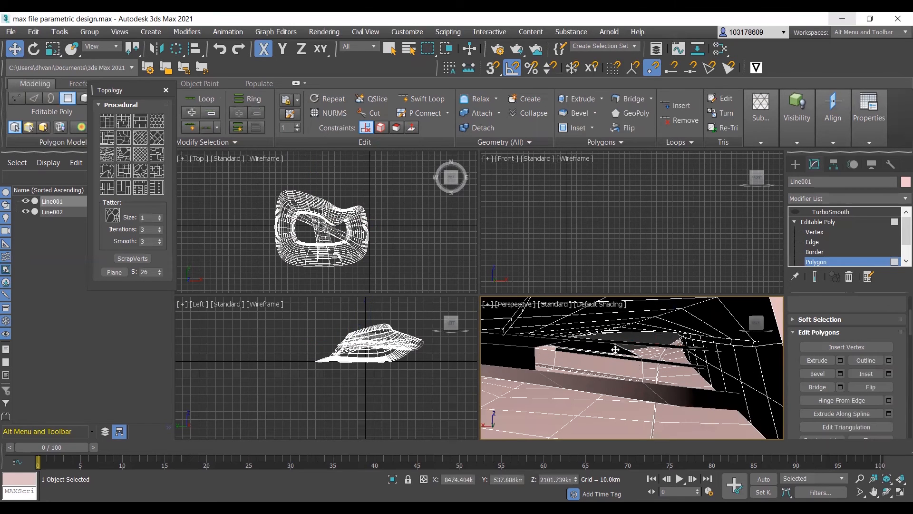
- Delete the thin bridge polygons crossing the far end of the ring's interior
left_click(615, 350)
key("Delete")
left_click(619, 357)
key("Delete")
left_click(654, 363)
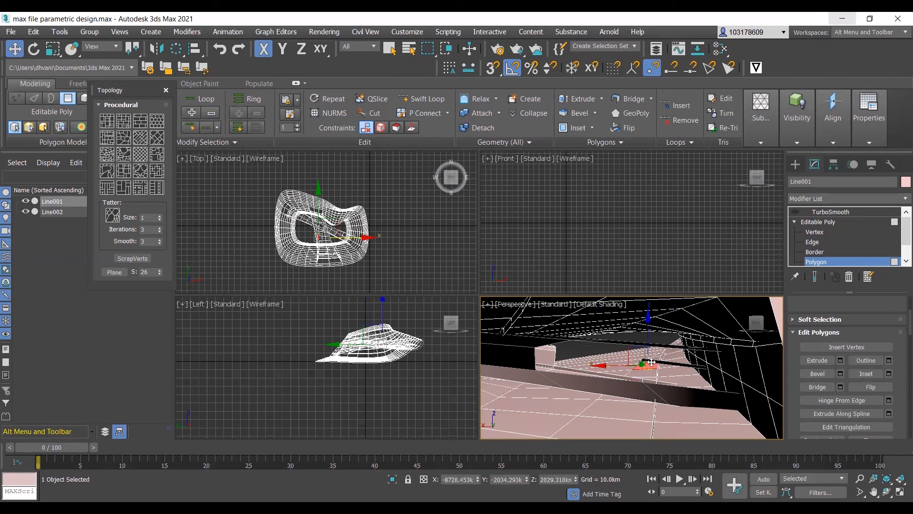
key("Delete")
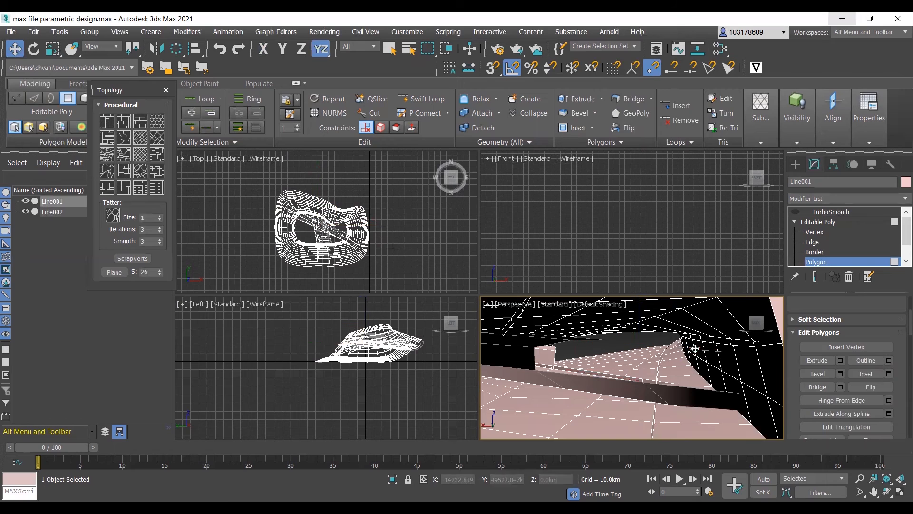
- Delete the long bar crossing the passage in the foreground and the block-shaped faces beside it
left_click(624, 380)
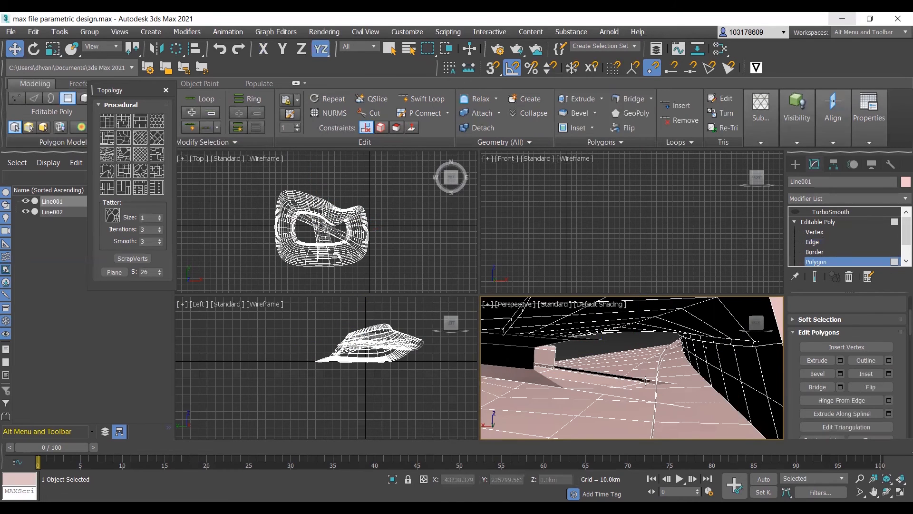
left_click(535, 378)
key("Delete")
left_click(524, 346)
key("Delete")
left_click(524, 345)
key("Delete")
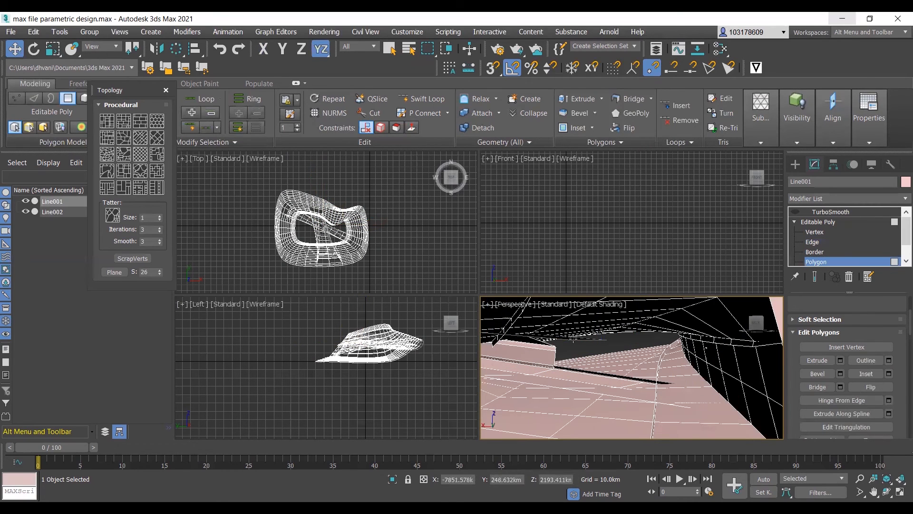
left_click(544, 348)
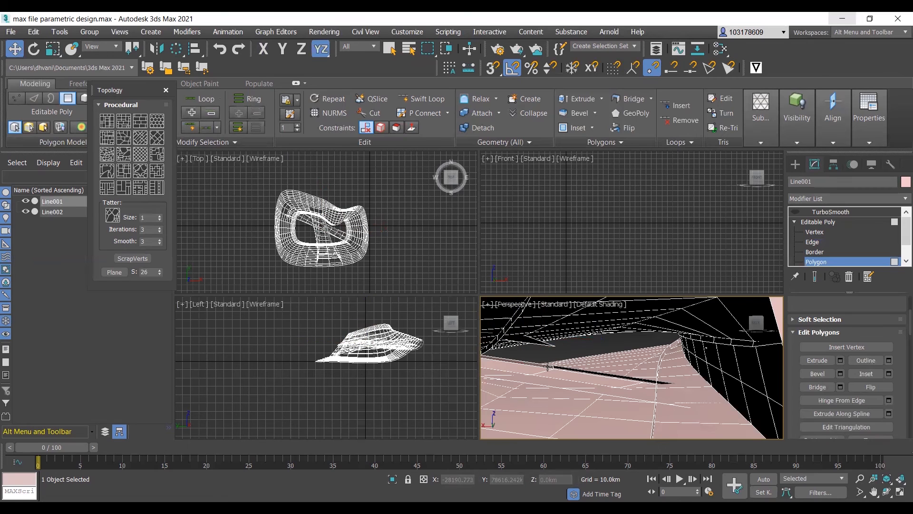
- Delete the leftover strip polygons above the floor of the ring's interior
left_click(557, 367)
key("Delete")
left_click(547, 367)
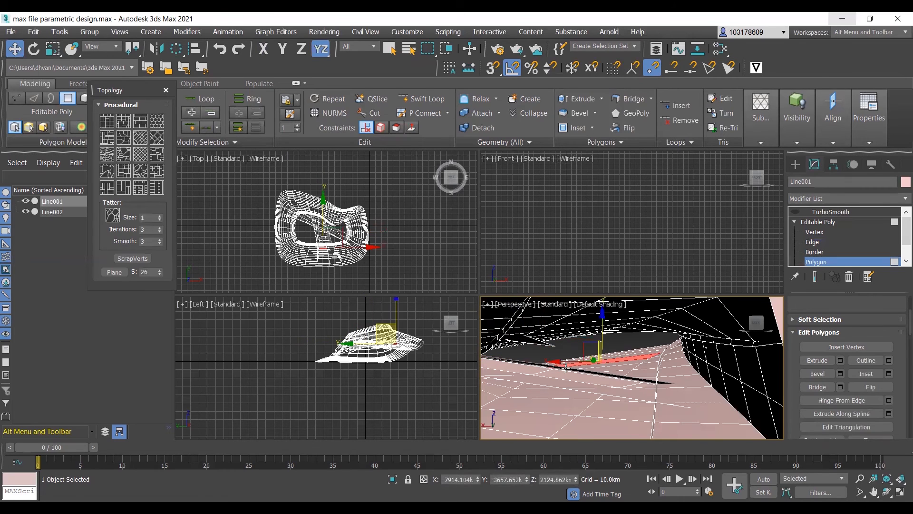
left_click(581, 375)
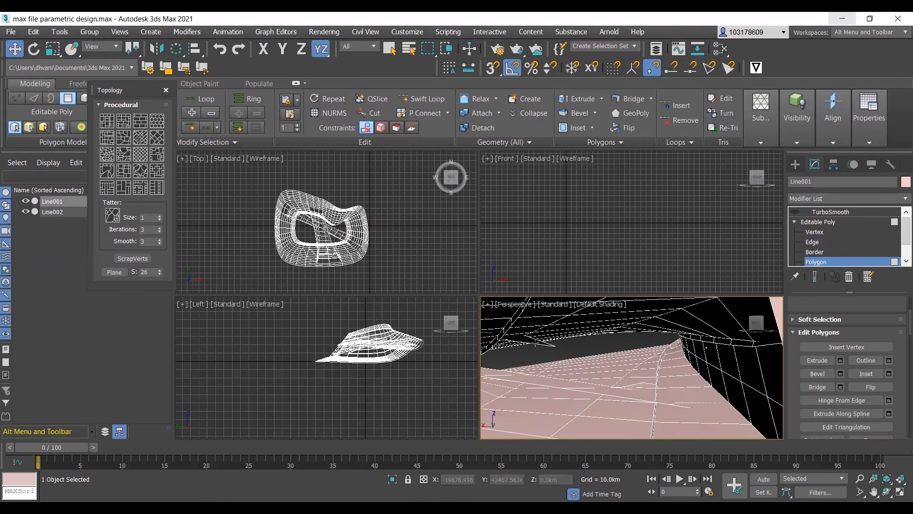
left_click(508, 351)
key("Delete")
- Inspect the cleared passage for leftover polygons, from the interior floor out to the side opening
scroll(559, 359, "down", 2)
scroll(568, 361, "up", 2)
middle_click_drag(569, 369, 551, 371, "alt")
left_click_drag(502, 368, 580, 393)
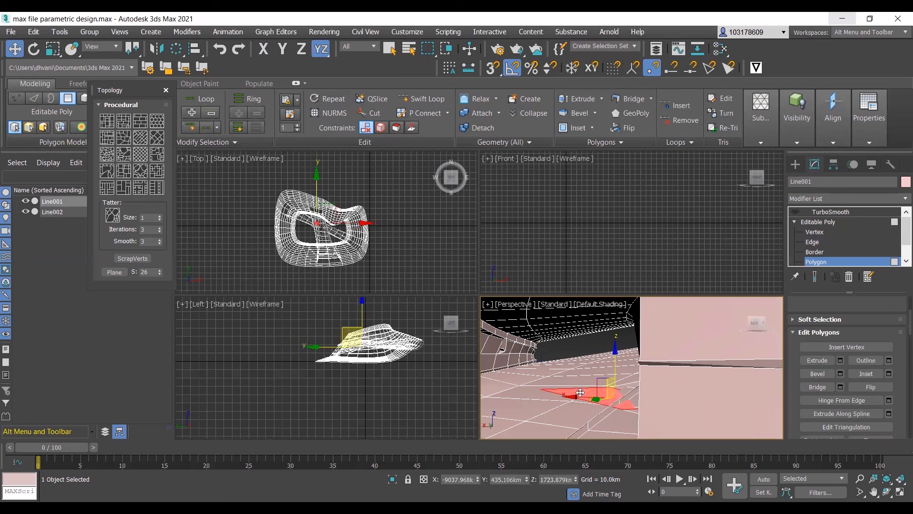
scroll(626, 398, "down", 3)
middle_click_drag(591, 402, 546, 387, "alt")
scroll(552, 388, "down", 4)
scroll(586, 414, "up", 2)
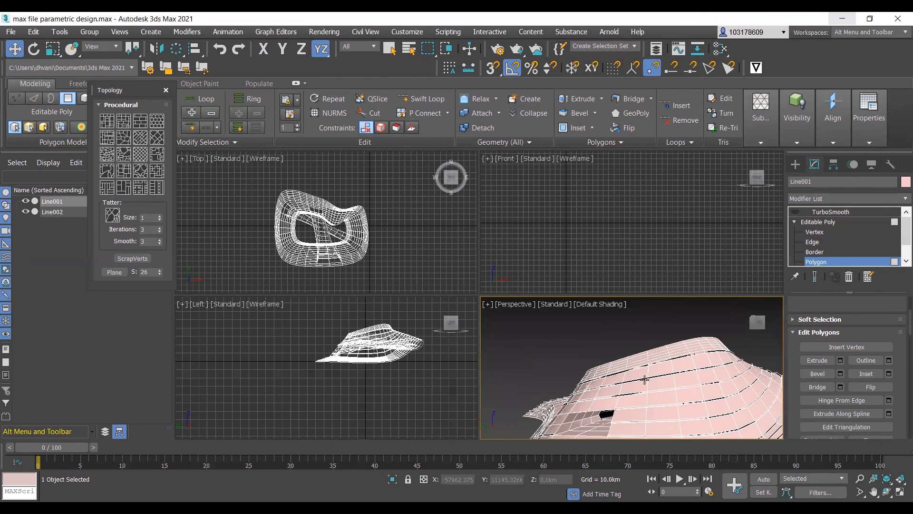
scroll(644, 380, "down", 2)
scroll(632, 410, "up", 3)
scroll(637, 407, "up", 7)
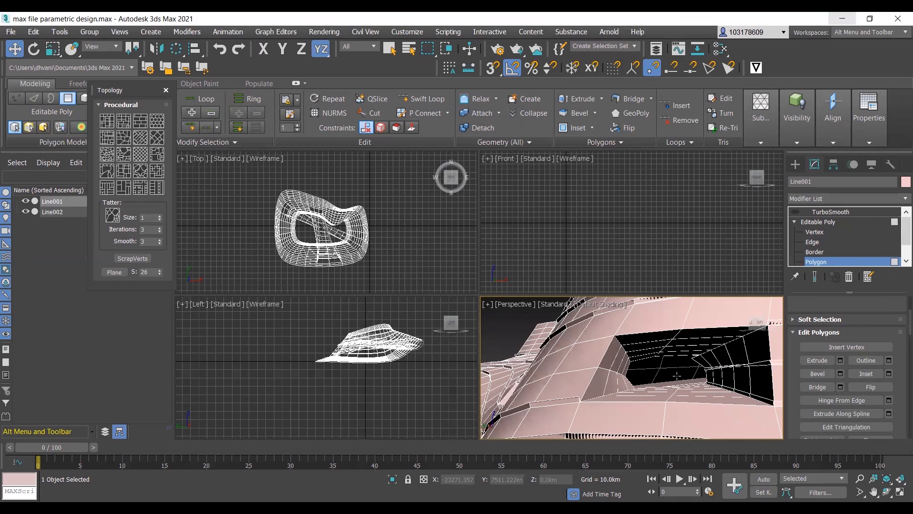
- Examine the side opening's rim and the full ring in Perspective after the polygon cleanup
scroll(690, 386, "down", 3)
middle_click_drag(689, 394, 592, 397, "alt")
scroll(639, 386, "down", 5)
scroll(619, 398, "up", 6)
middle_click_drag(650, 403, 702, 403, "alt")
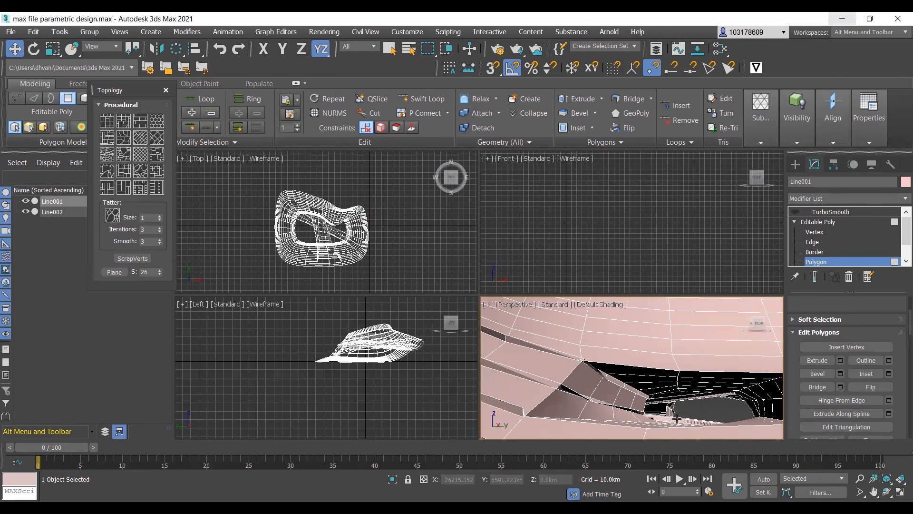
middle_click_drag(670, 408, 573, 357, "alt")
scroll(718, 408, "down", 8)
scroll(590, 382, "down", 5)
scroll(573, 356, "up", 7)
scroll(537, 346, "down", 2)
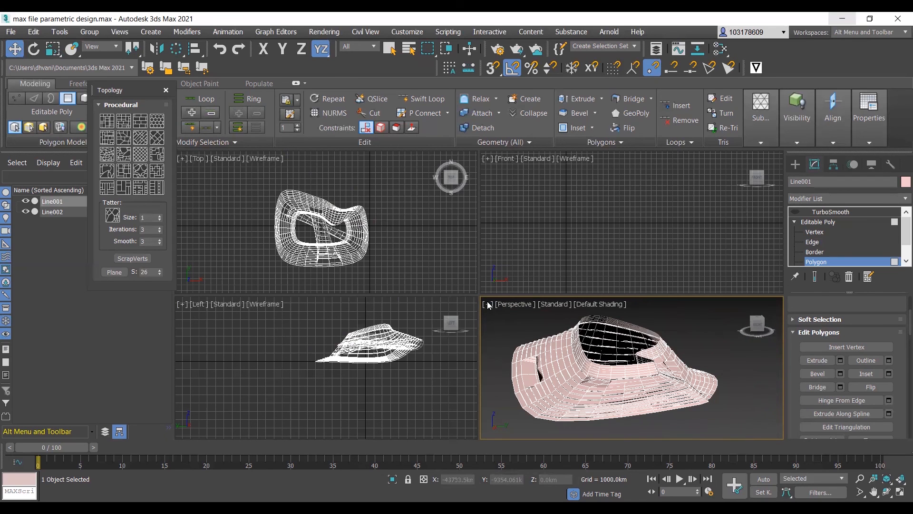
- Maximize the Perspective viewport and examine the whole ring surface from several sides
key("alt+w")
scroll(289, 280, "down", 4)
middle_click_drag(352, 283, 704, 332, "alt")
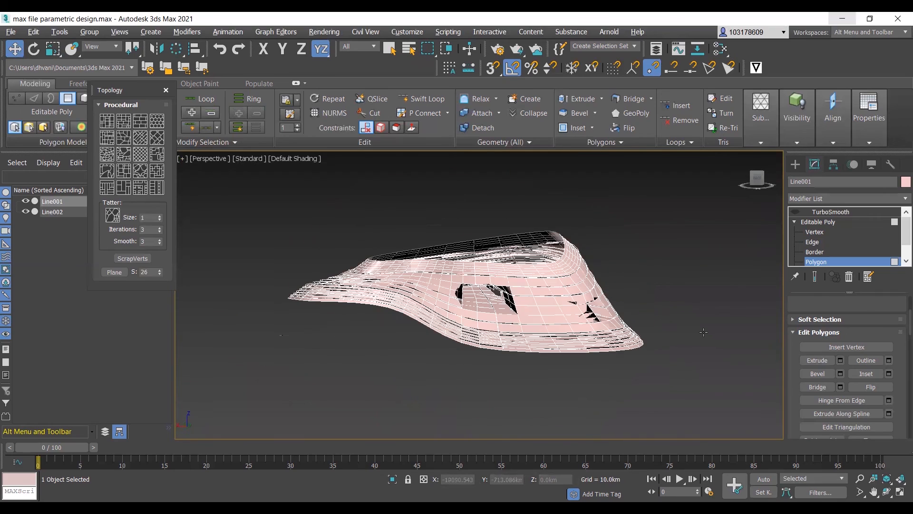
middle_click_drag(410, 316, 427, 293, "alt")
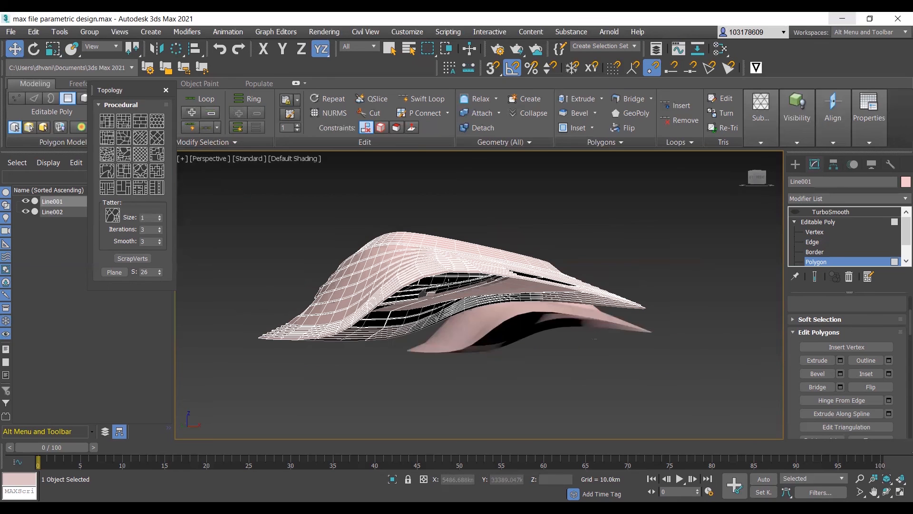
middle_click_drag(474, 356, 434, 303, "alt")
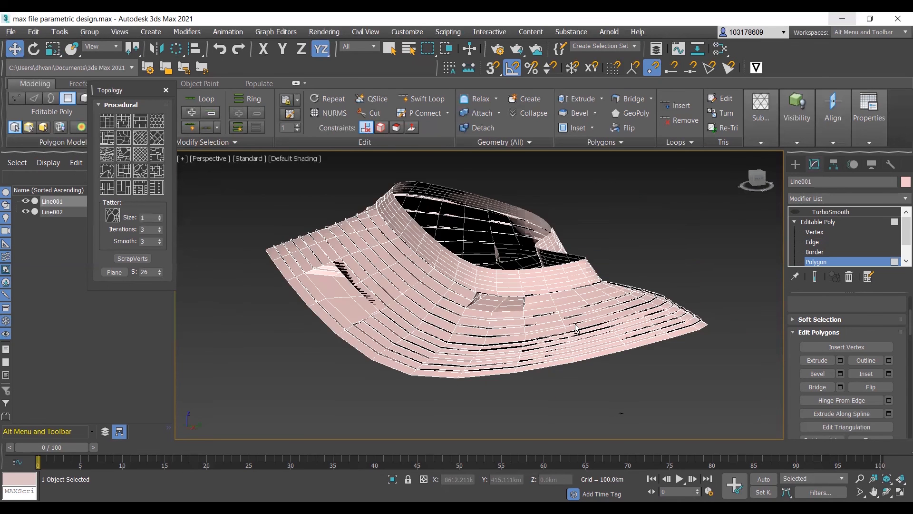